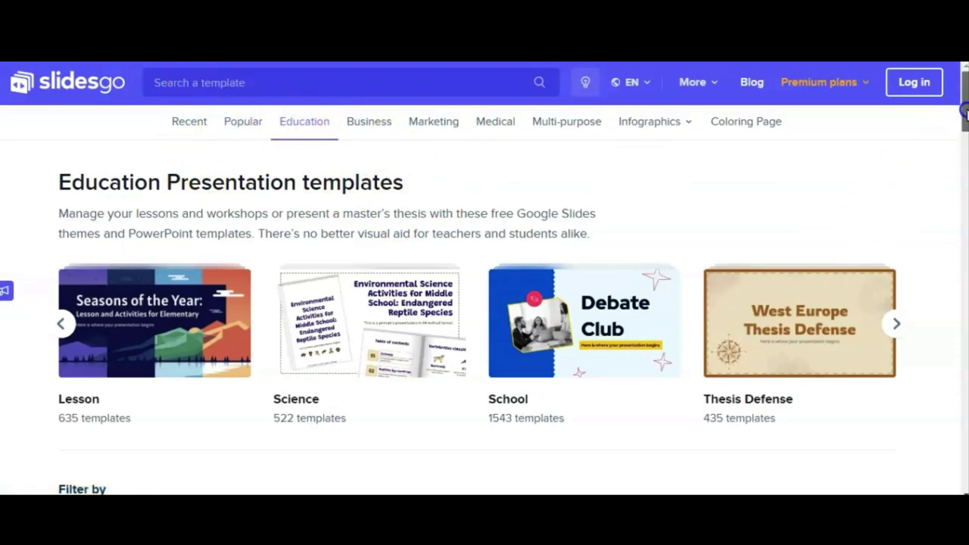
# Scroll through Slidesgo's Education templates listing.
pyautogui.moveTo(964, 111); pyautogui.dragTo(949, 362)
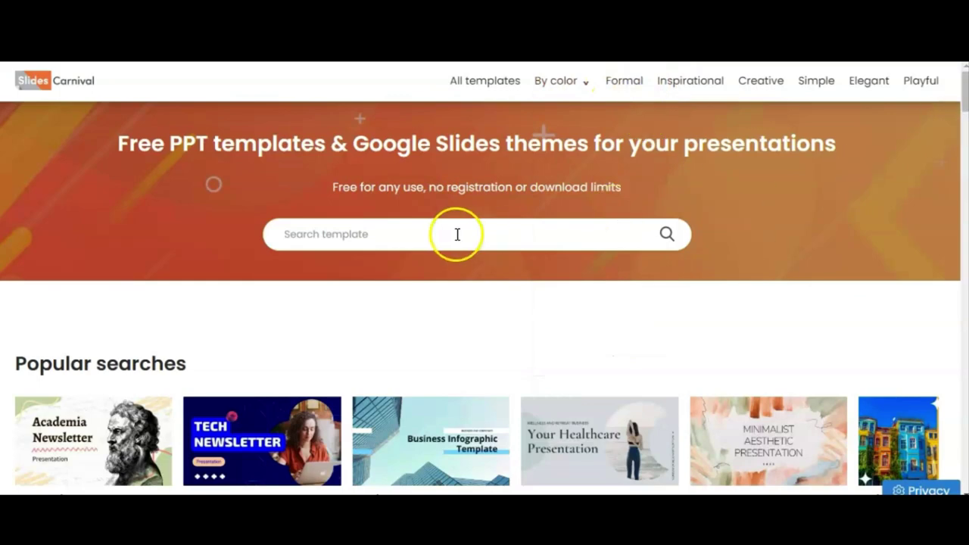
# Scroll the SlidesCarnival home page down to the recently published template cards.
pyautogui.moveTo(965, 92); pyautogui.dragTo(965, 195)
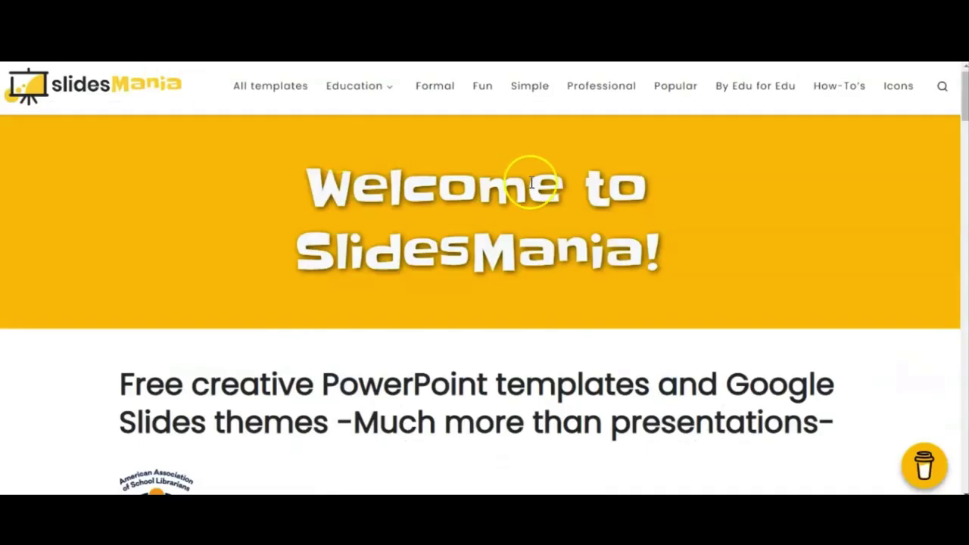
# Go to SlidesMania's Games category from the Education menu and scroll through its templates.
pyautogui.moveTo(964, 107); pyautogui.dragTo(962, 75)
pyautogui.moveTo(381, 86)
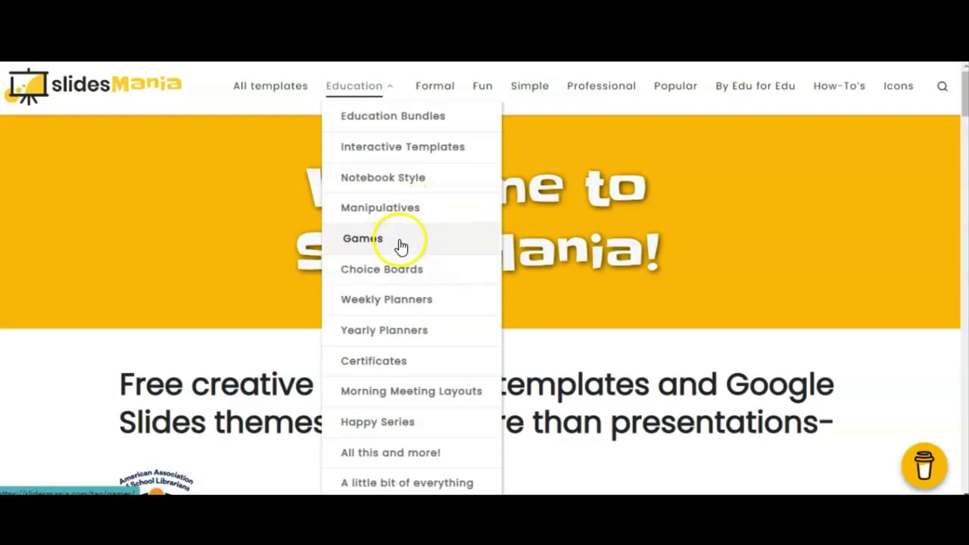
pyautogui.click(367, 241)
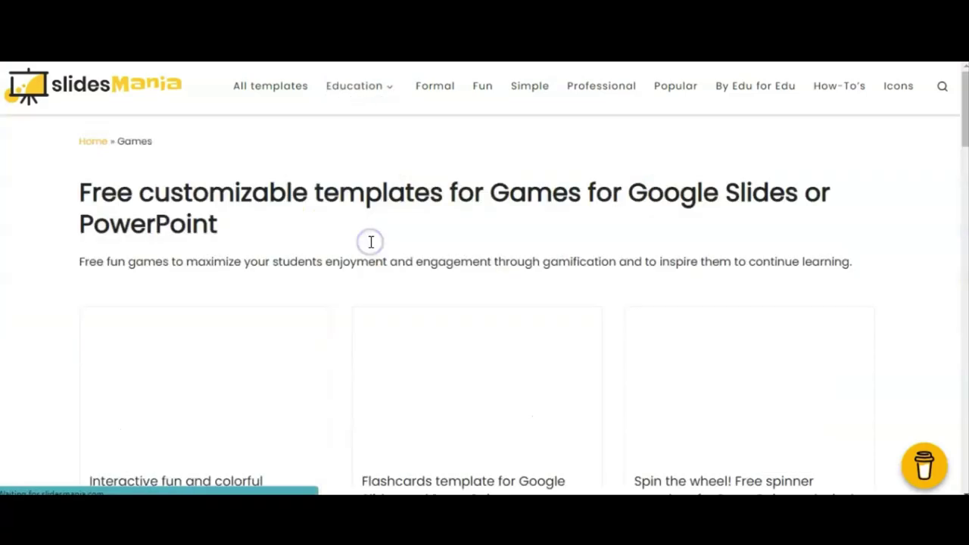
pyautogui.moveTo(966, 122); pyautogui.dragTo(964, 153)
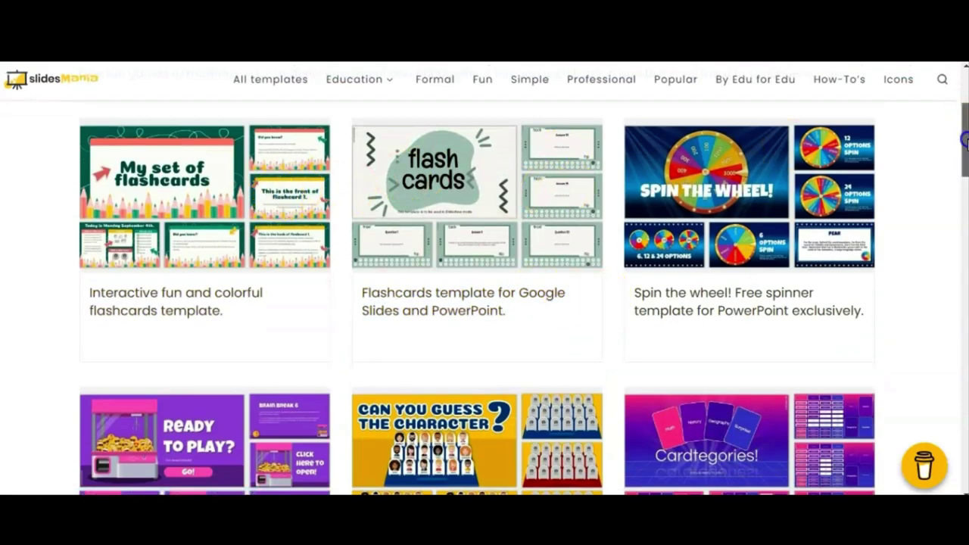
pyautogui.moveTo(965, 139); pyautogui.dragTo(947, 88)
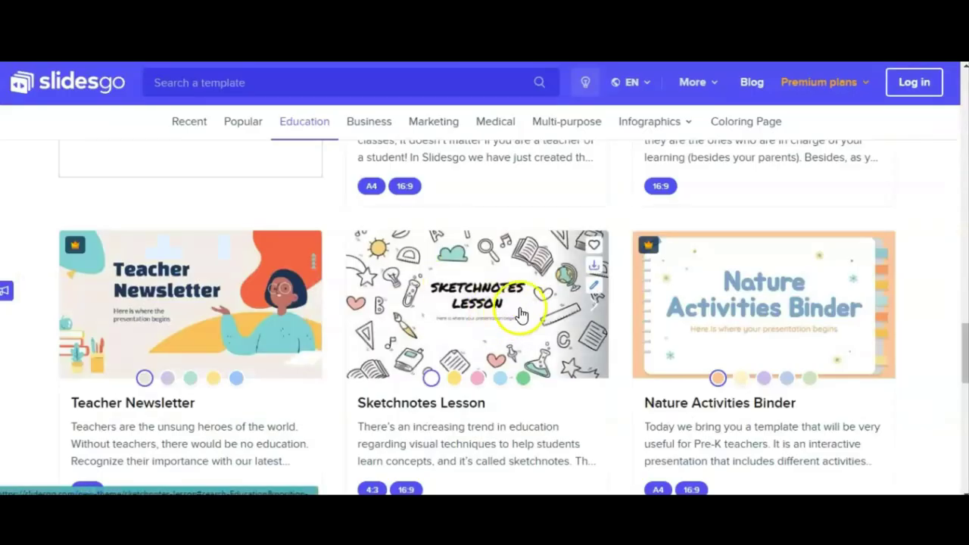
# Choose the blue Sketchnotes Lesson template and download it as a Google Slides copy.
pyautogui.click(490, 305)
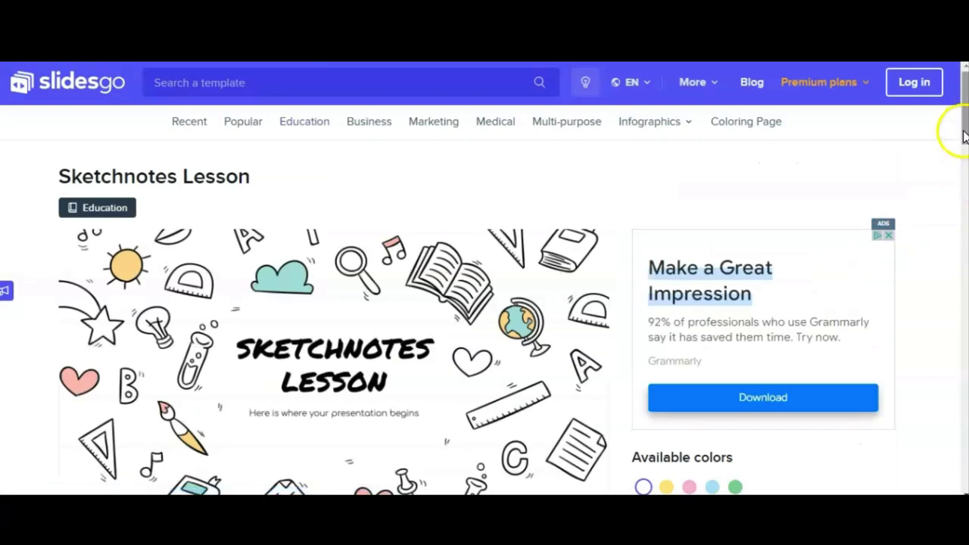
pyautogui.moveTo(963, 125); pyautogui.dragTo(958, 152)
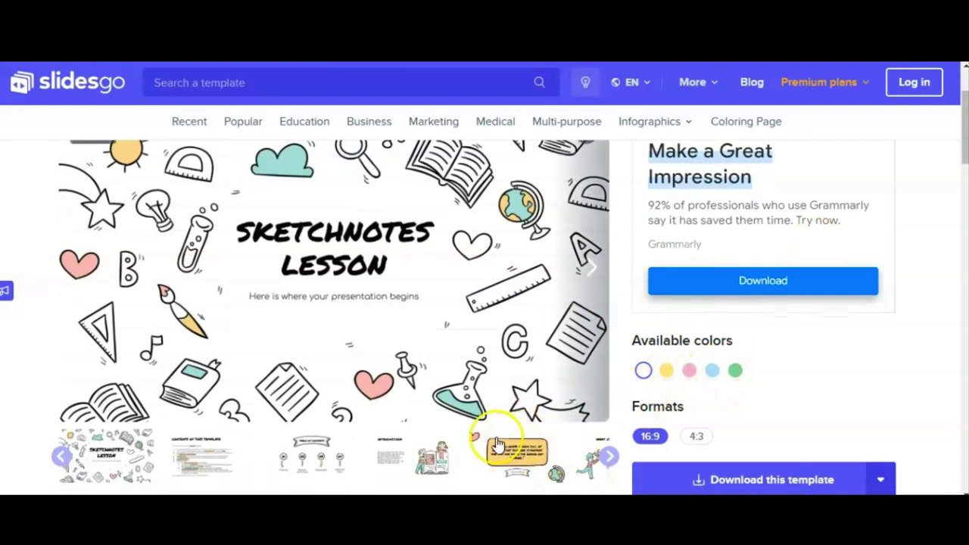
pyautogui.click(709, 372)
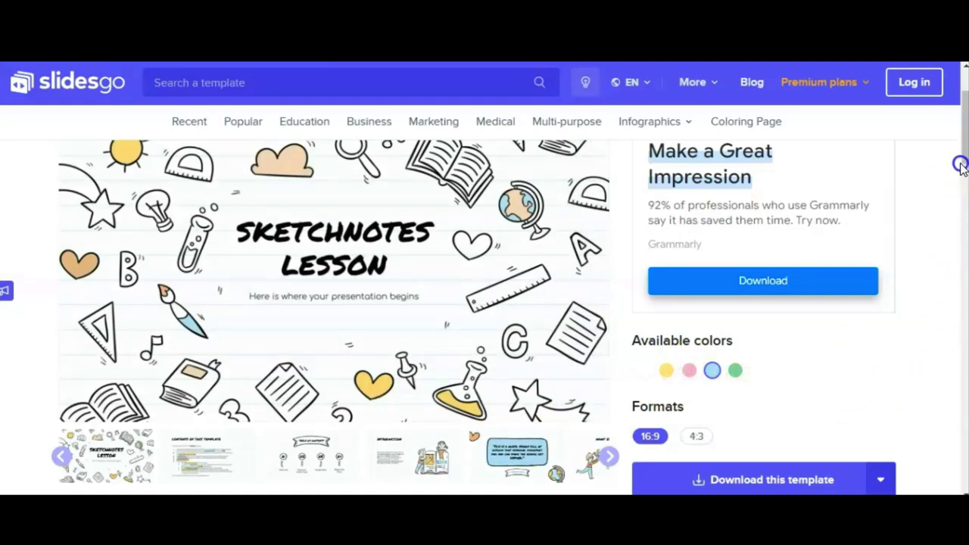
pyautogui.scroll(-3, 963, 160)
pyautogui.click(880, 371)
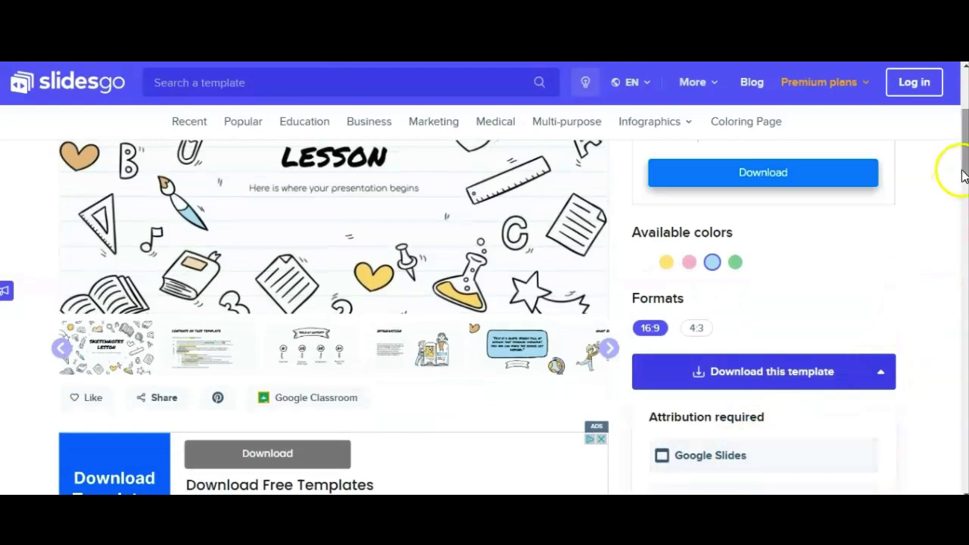
pyautogui.scroll(-2, 962, 170)
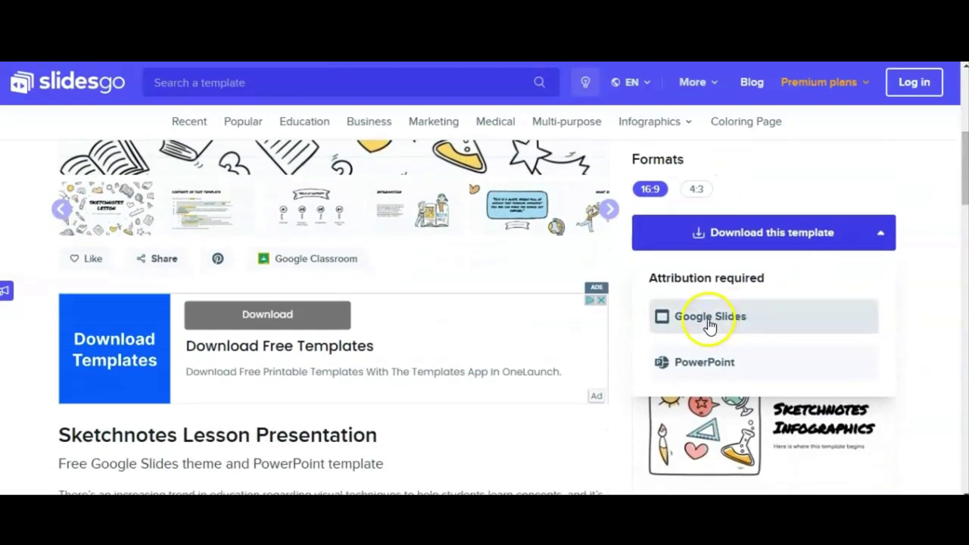
pyautogui.click(709, 321)
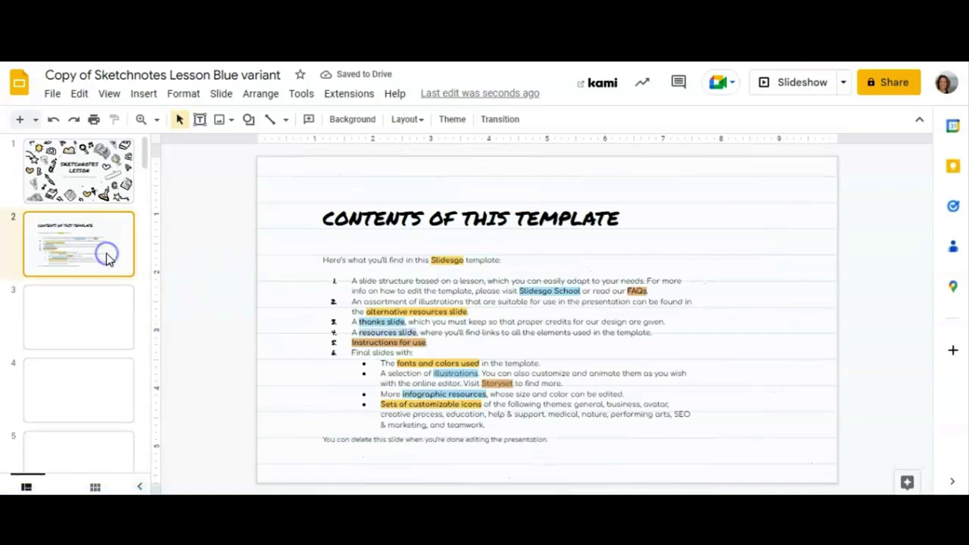
# Step forward through the Definition of Concepts, line chart, Thanks and resource slides to SEO & Marketing Icons.
pyautogui.press('Down')
pyautogui.press('Down')
pyautogui.press('Down')
pyautogui.press('Down')
pyautogui.press('Down')
pyautogui.press('Down')
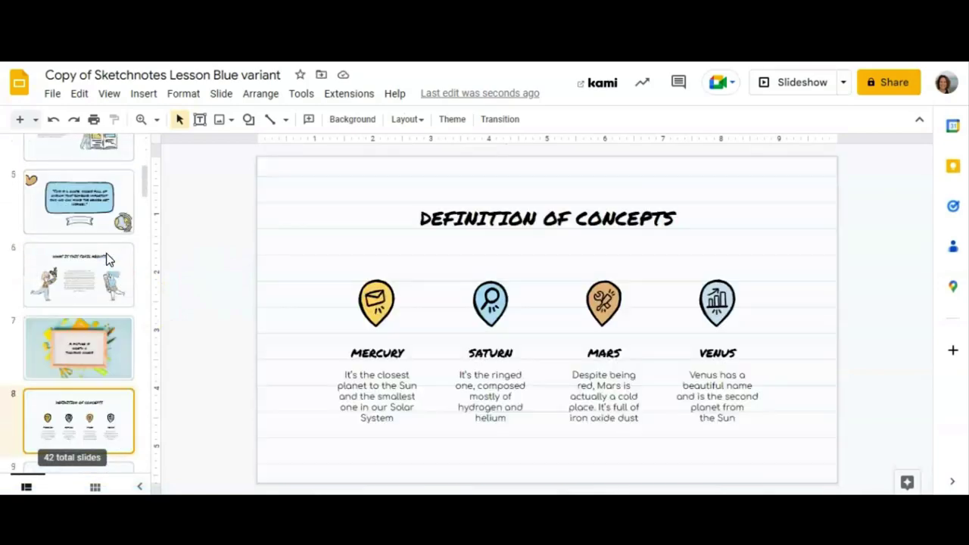
pyautogui.press('Down')
pyautogui.press('Down')
pyautogui.press('Down')
pyautogui.press('Down')
pyautogui.press('Down')
pyautogui.press('Down')
pyautogui.press('Down')
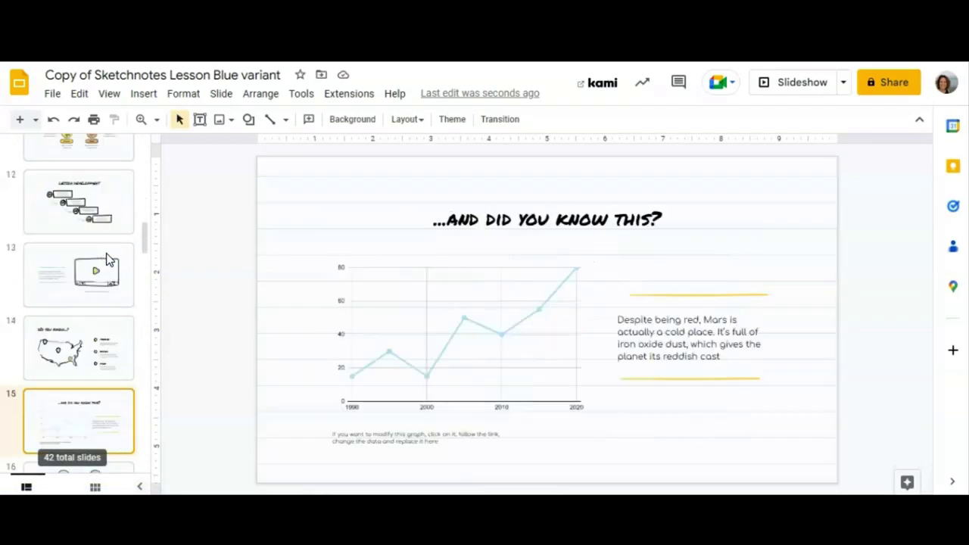
pyautogui.press('Down')
pyautogui.press('Down')
pyautogui.press('Down')
pyautogui.press('Down')
pyautogui.press('Down')
pyautogui.press('Down')
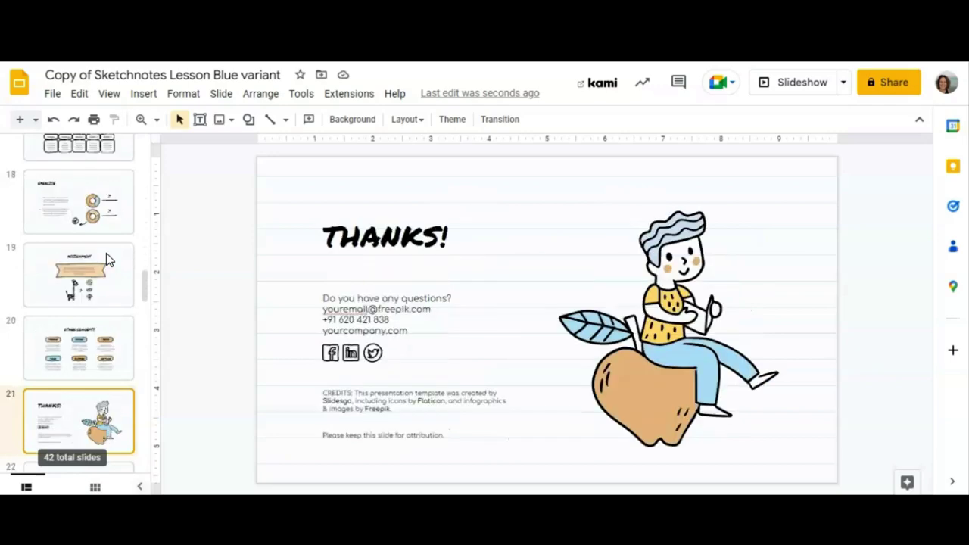
pyautogui.press('Down')
pyautogui.press('Down')
pyautogui.press('Down')
pyautogui.press('Down')
pyautogui.press('Down')
pyautogui.press('Down')
pyautogui.press('Down')
pyautogui.press('Down')
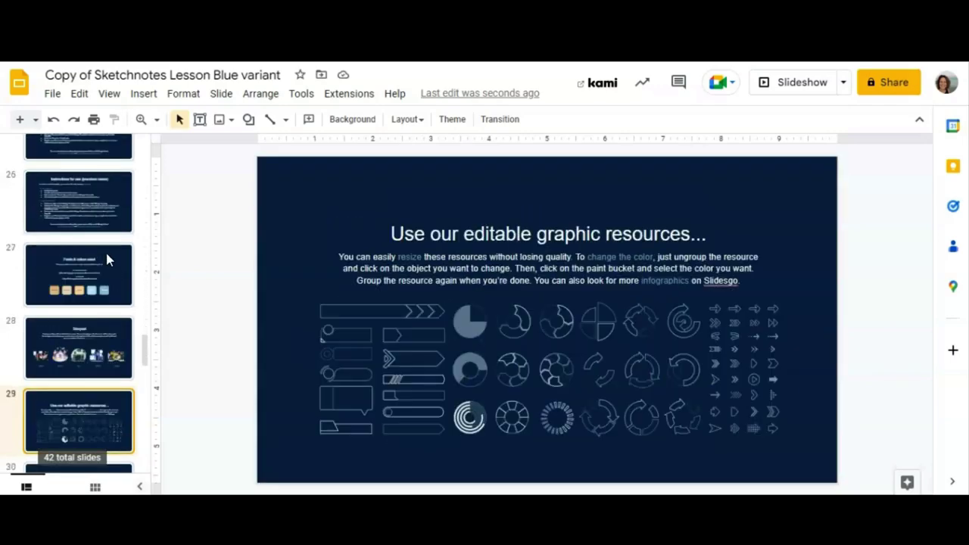
pyautogui.click(86, 402)
pyautogui.moveTo(146, 356); pyautogui.dragTo(137, 463)
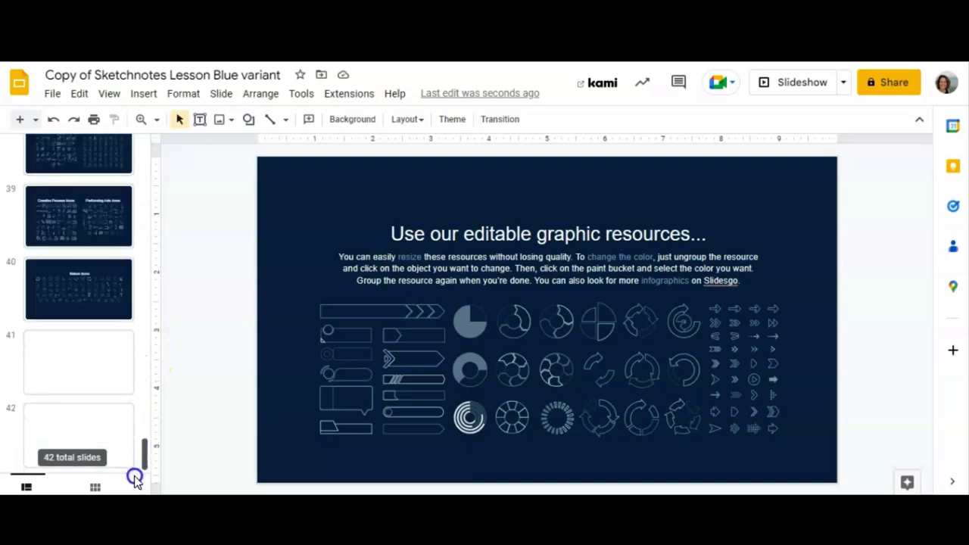
pyautogui.click(80, 364)
# Step back through the icon slides, selecting an icon to show it is editable.
pyautogui.press('Up')
pyautogui.press('Up')
pyautogui.press('Up')
pyautogui.press('Up')
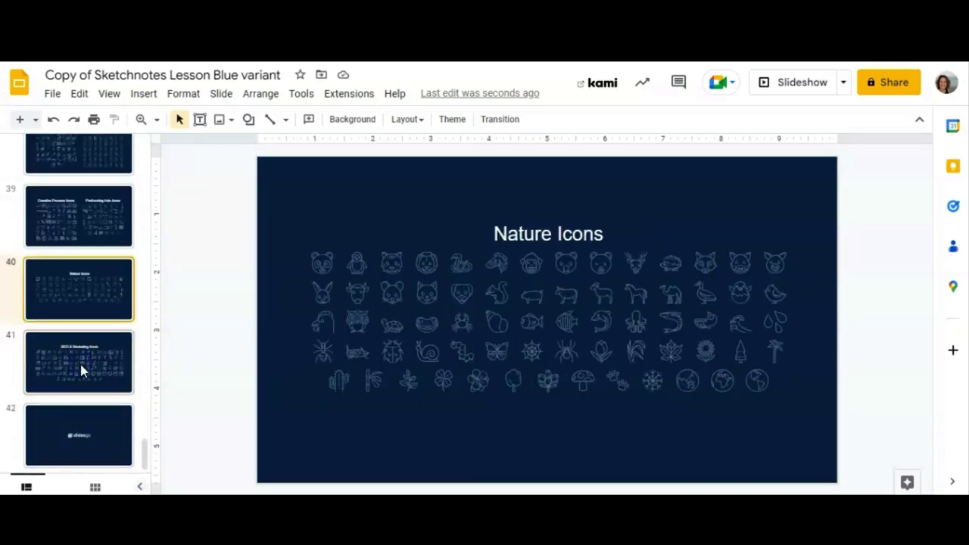
pyautogui.press('Up')
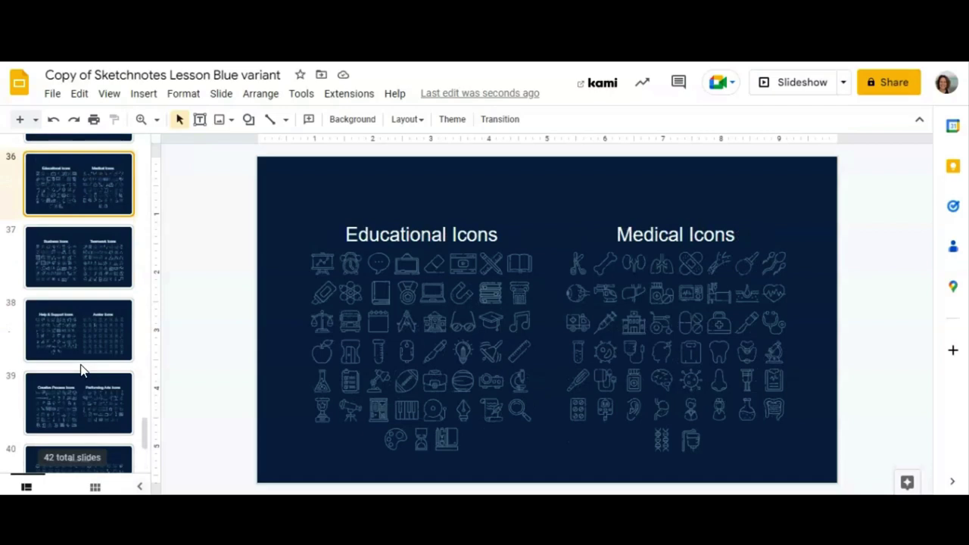
pyautogui.press('Up')
pyautogui.click(213, 422)
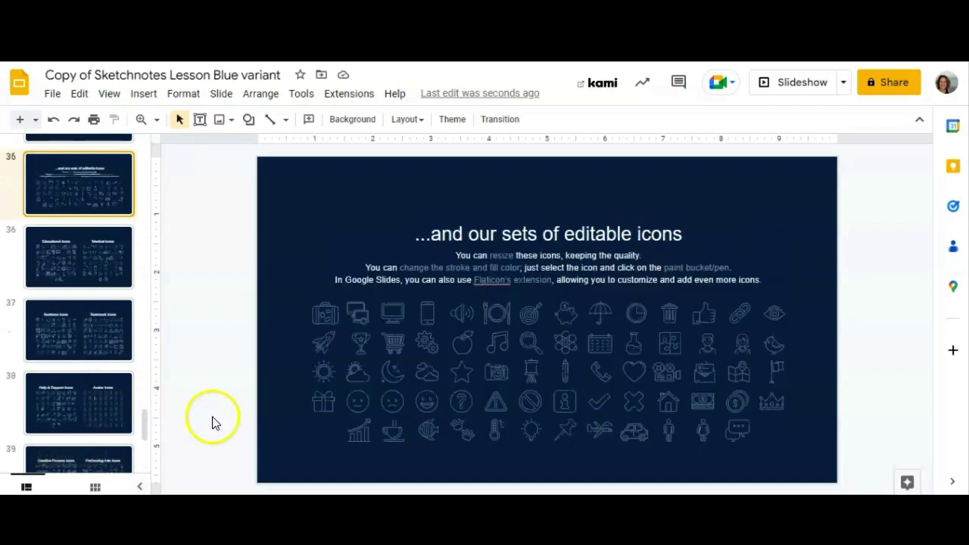
pyautogui.click(331, 314)
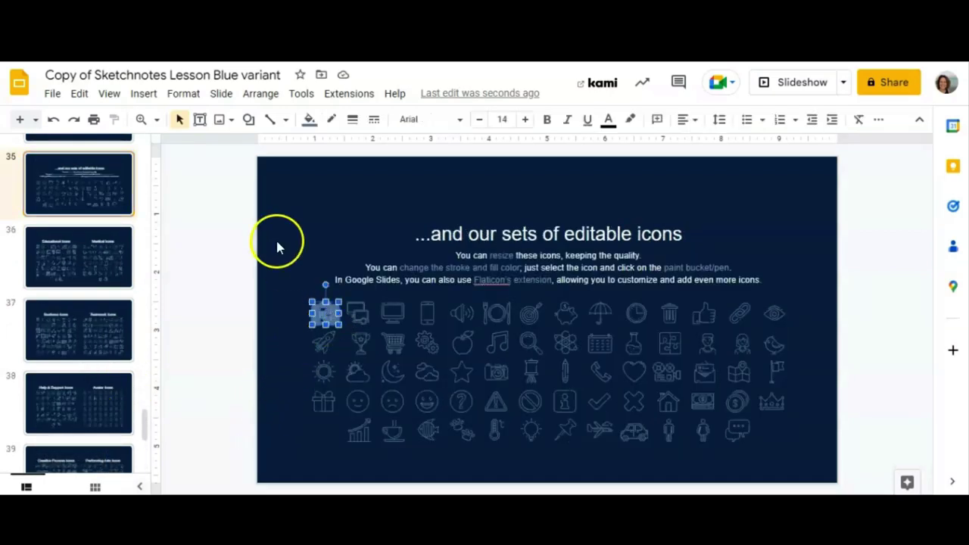
pyautogui.click(84, 263)
# Go back past the infographic, diagram and RESOURCES slides to the Table of Contents slide.
pyautogui.press('Up')
pyautogui.press('Up')
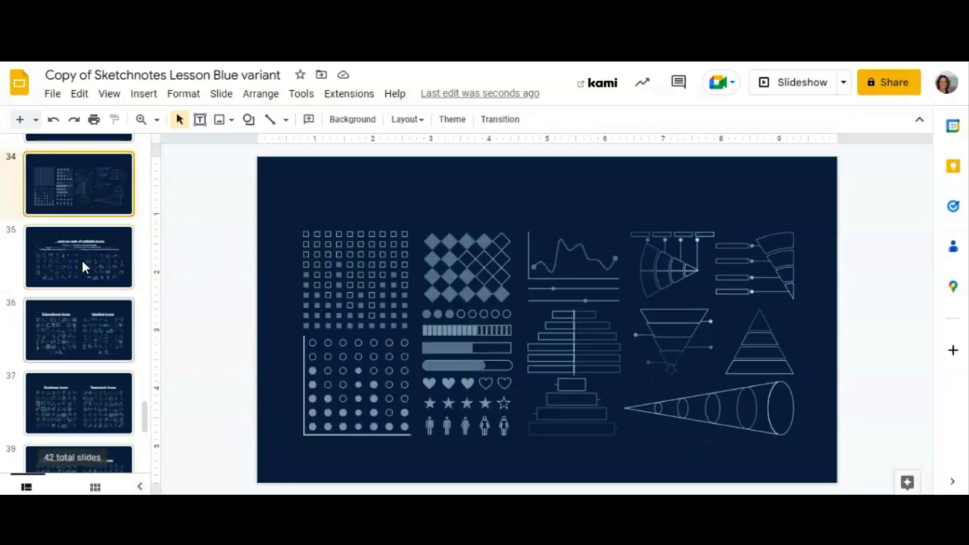
pyautogui.press('Up')
pyautogui.press('Up')
pyautogui.press('Up')
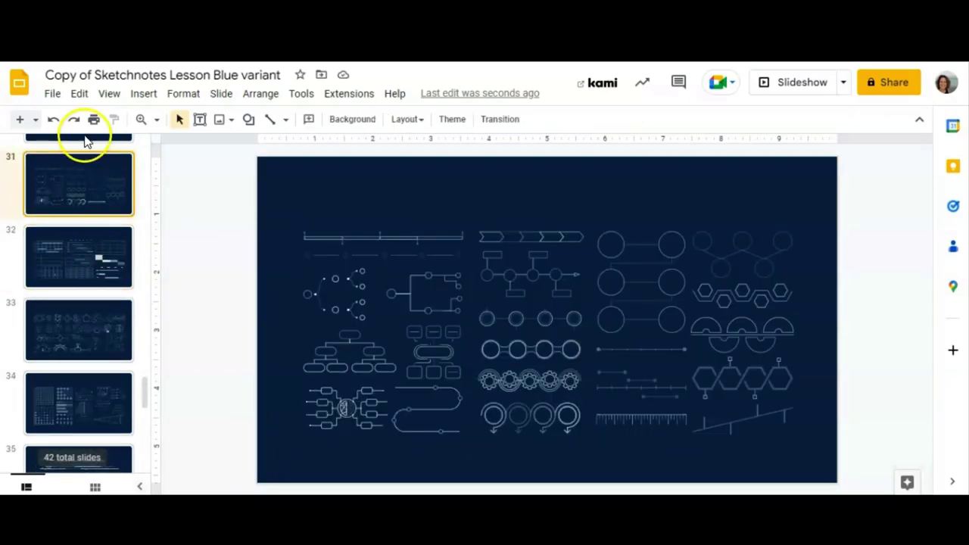
pyautogui.scroll(7, 84, 181)
pyautogui.click(76, 203)
pyautogui.moveTo(143, 333); pyautogui.dragTo(151, 143)
pyautogui.click(105, 318)
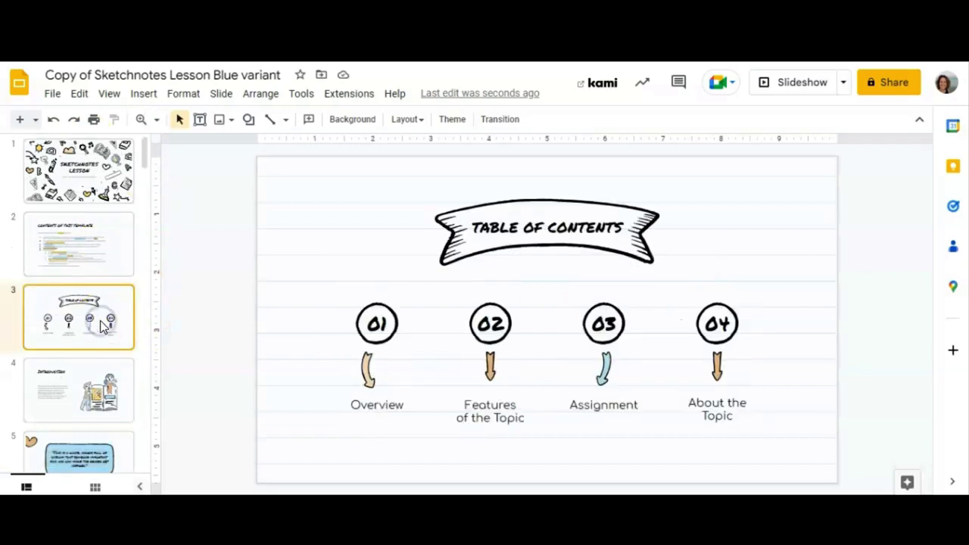
# Search YouTube for 'timer' and insert the 10 Minute Countdown Timer with Music for Kids! video.
pyautogui.click(142, 96)
pyautogui.click(189, 193)
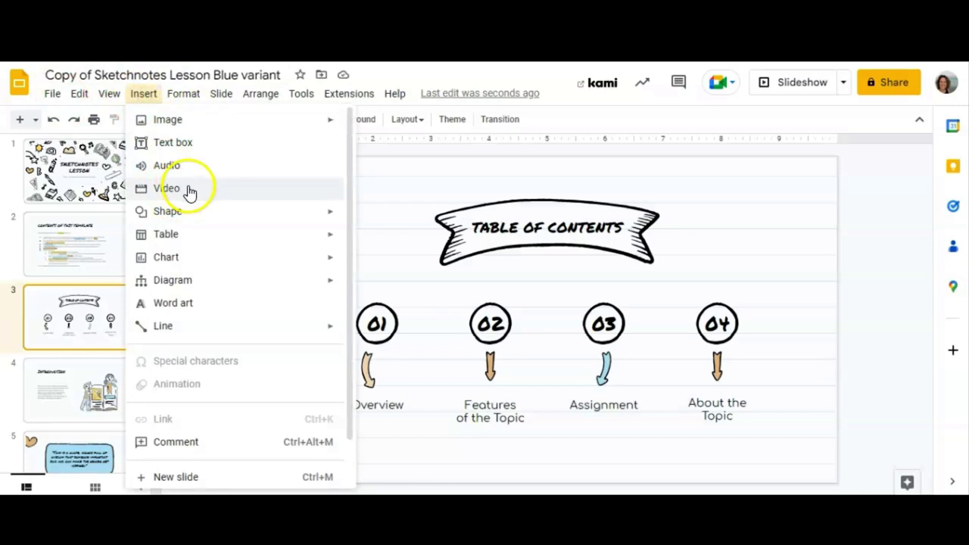
pyautogui.click(189, 193)
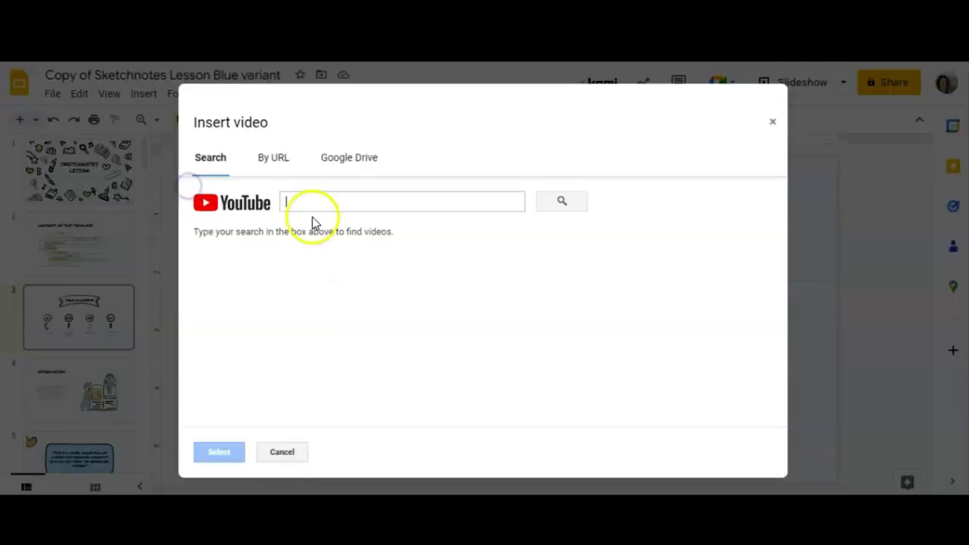
pyautogui.click(315, 208)
pyautogui.write('timer')
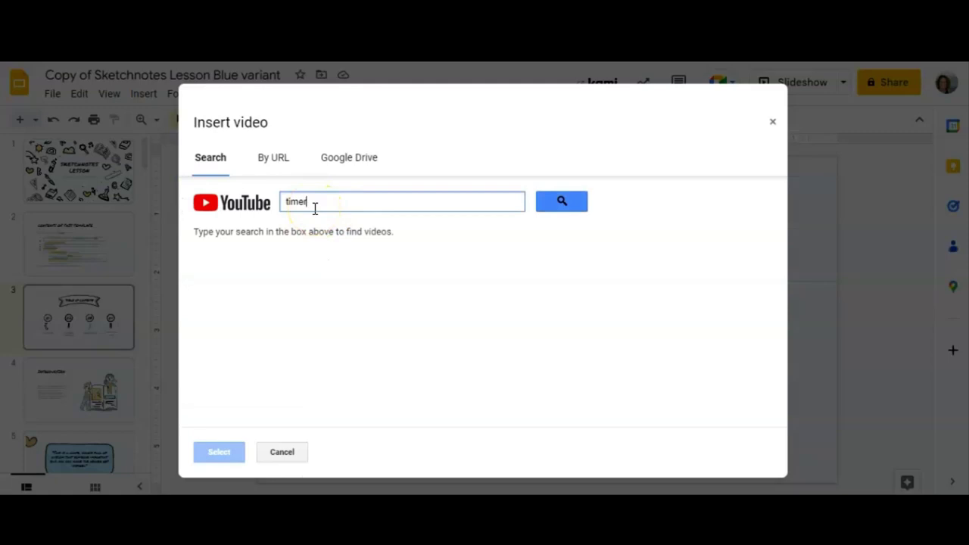
pyautogui.click(563, 202)
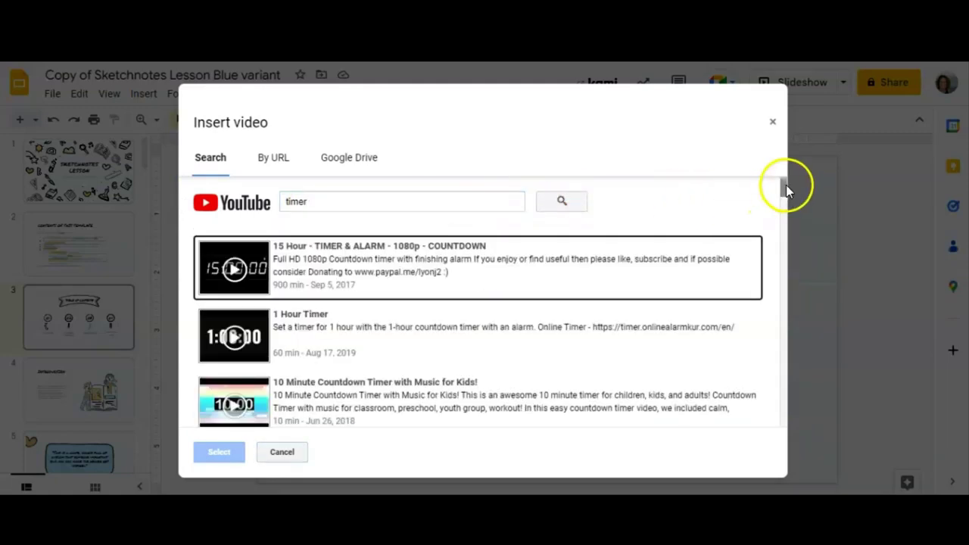
pyautogui.moveTo(786, 185); pyautogui.dragTo(785, 195)
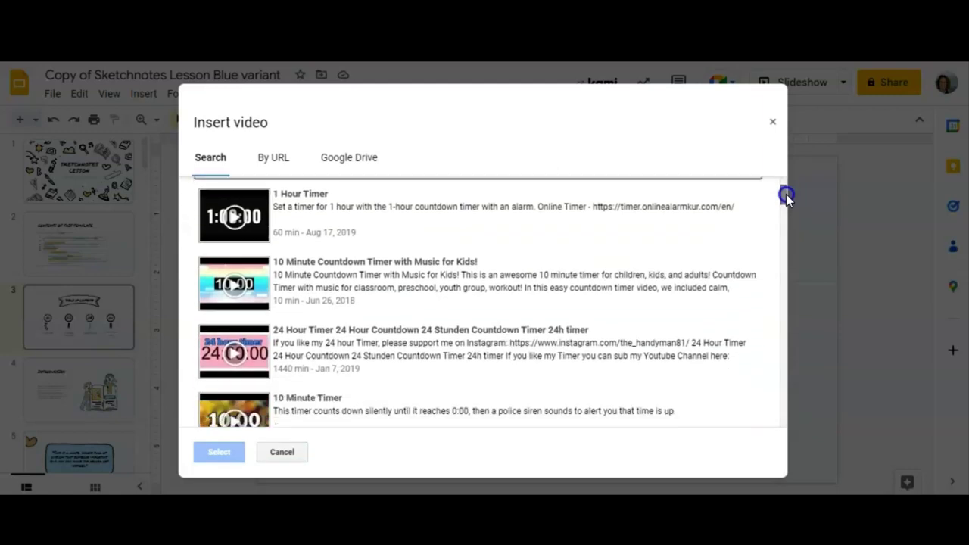
pyautogui.click(235, 290)
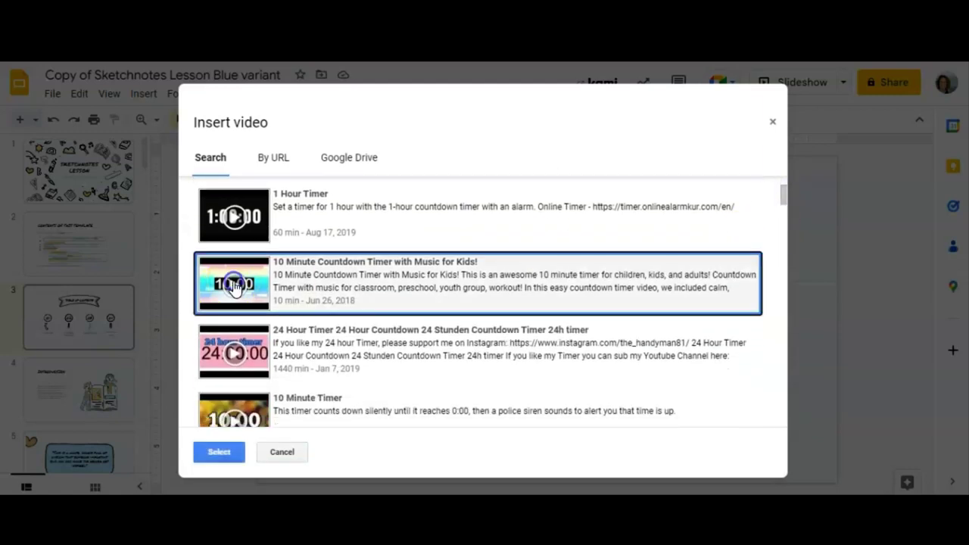
pyautogui.click(219, 453)
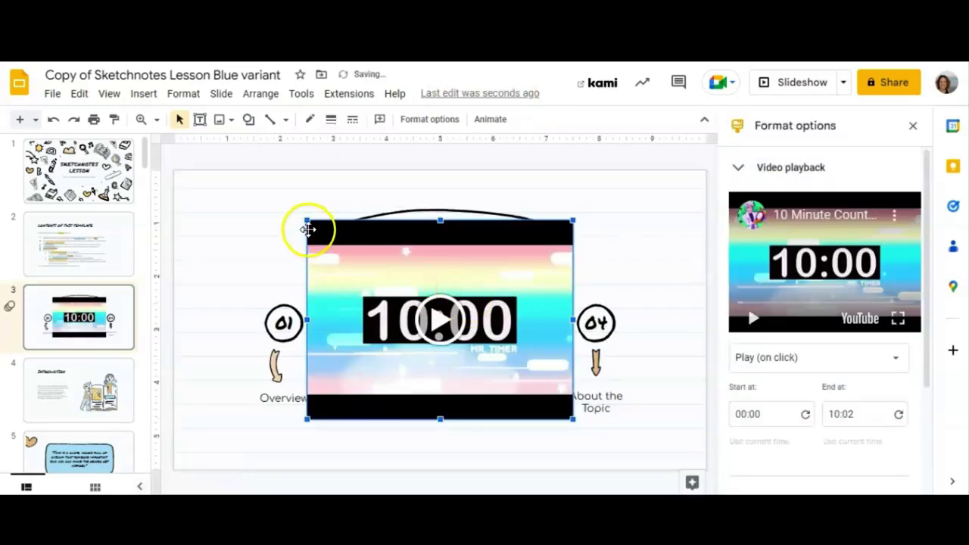
# Shrink the timer video and move it to the slide's top-left corner.
pyautogui.moveTo(303, 219); pyautogui.dragTo(197, 194)
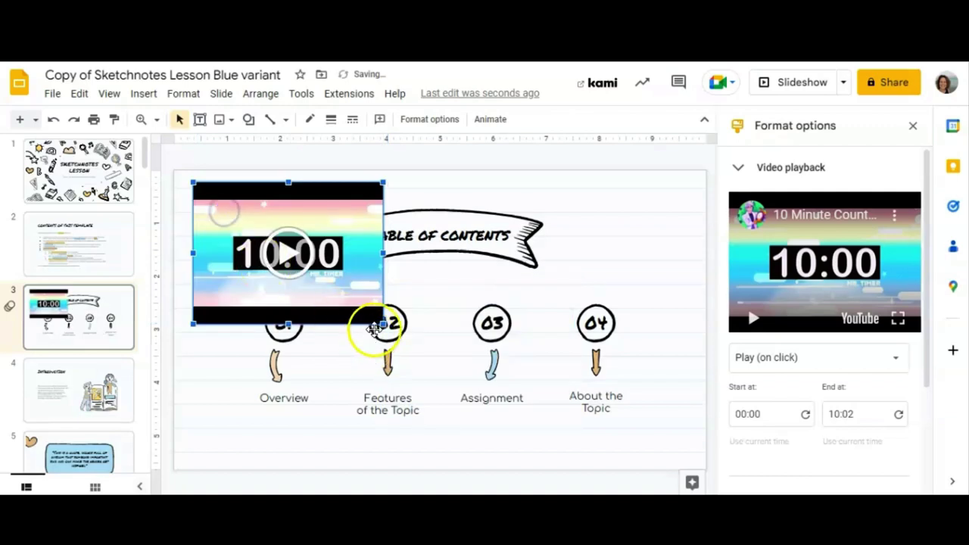
pyautogui.moveTo(382, 324); pyautogui.dragTo(334, 287)
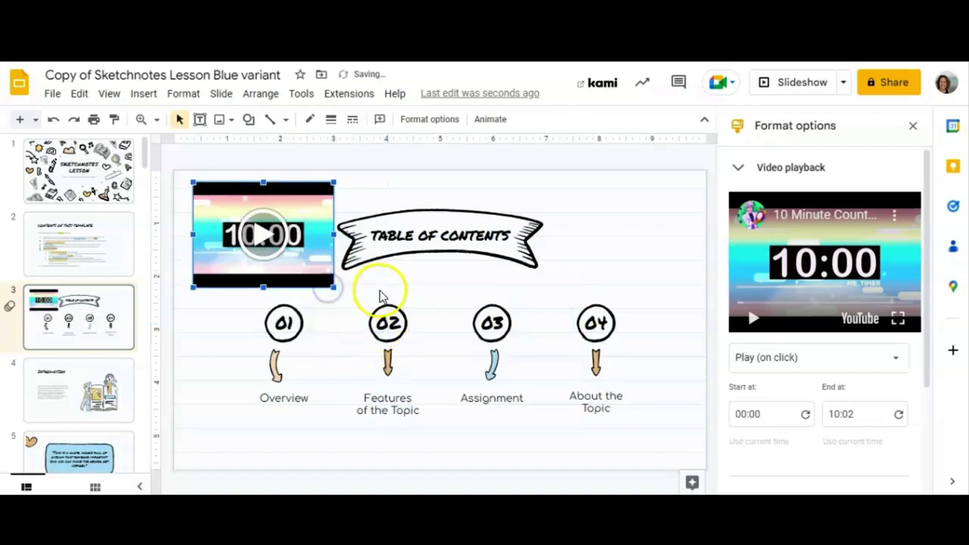
pyautogui.moveTo(923, 271); pyautogui.dragTo(932, 357)
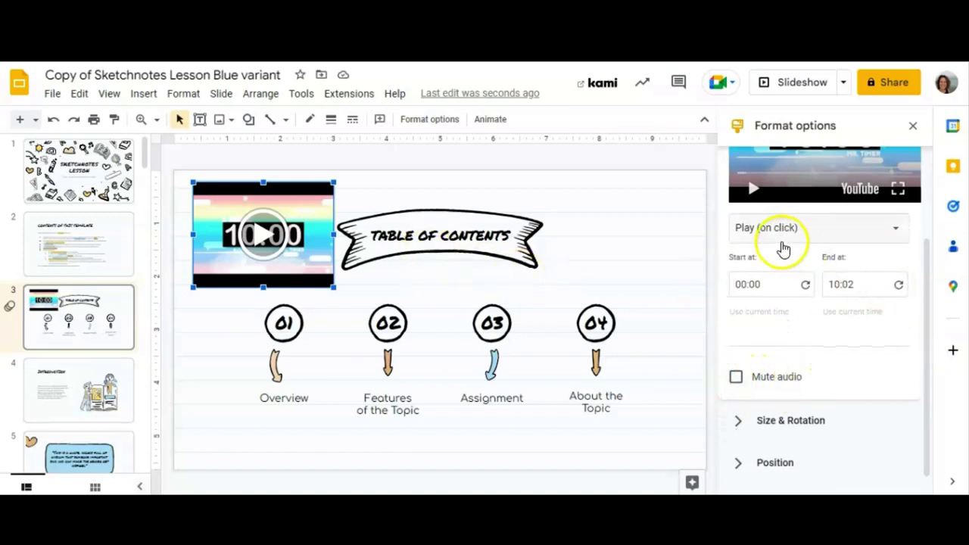
# Set the timer video's playback start option, then test-play it on the slide.
pyautogui.click(894, 229)
pyautogui.click(833, 282)
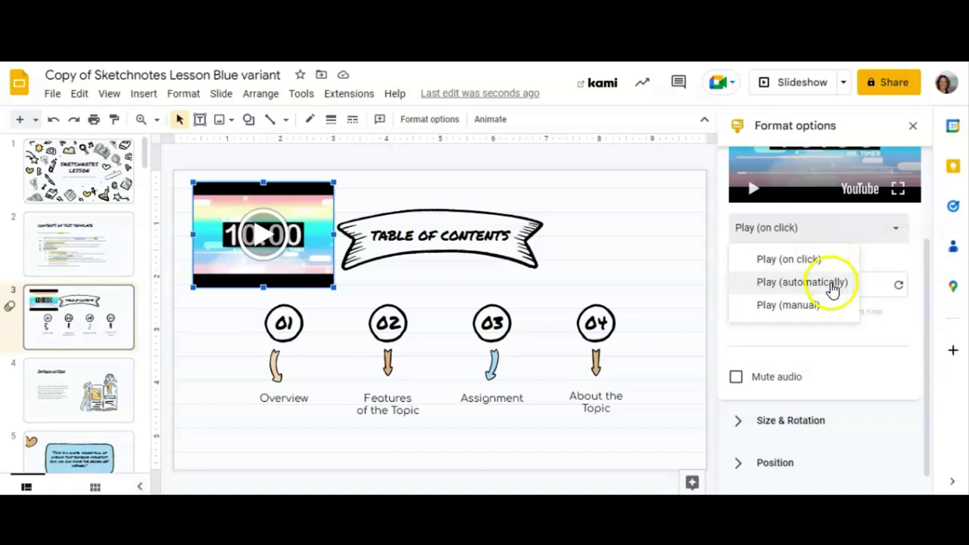
pyautogui.click(613, 201)
pyautogui.click(461, 190)
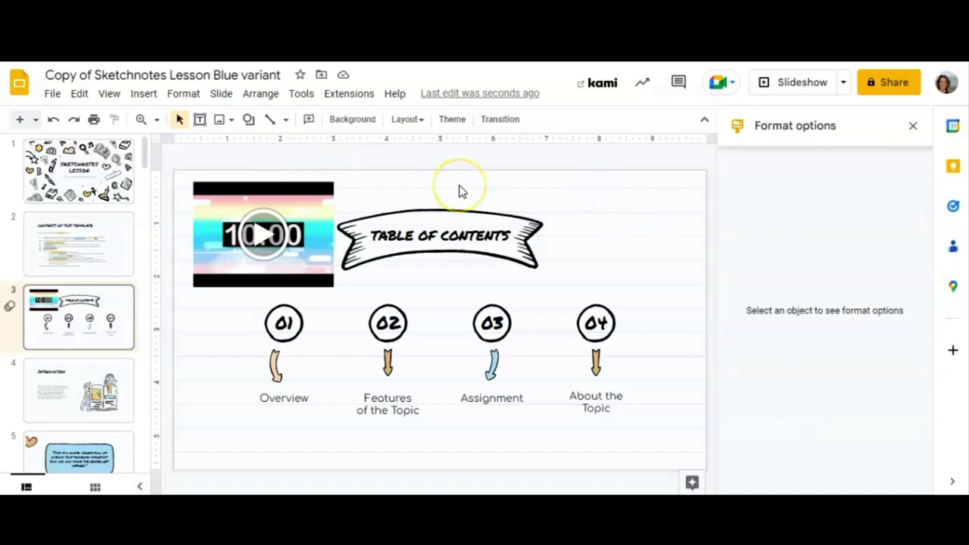
pyautogui.click(261, 241)
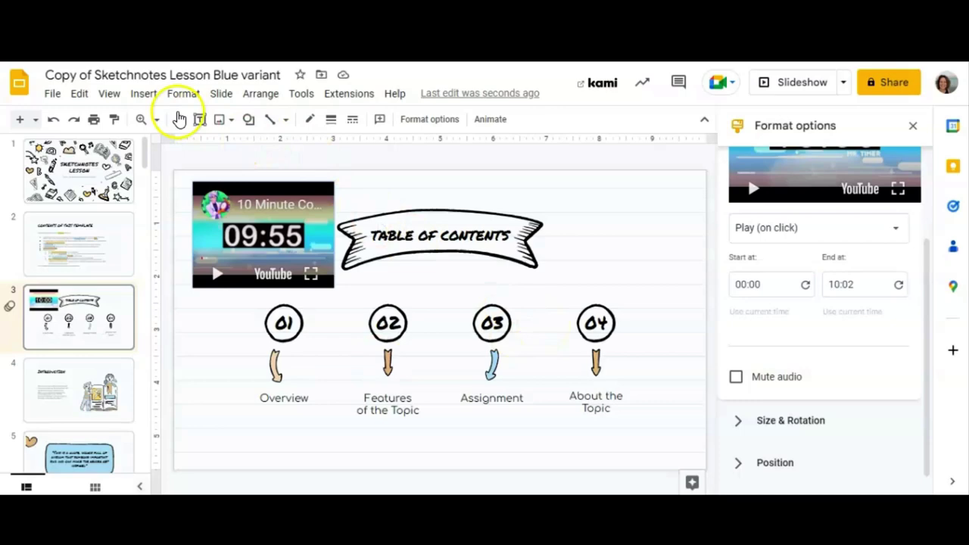
# Search YouTube for 'mlk' and insert Martin Luther King Jr.'s I Have a Dream speech video.
pyautogui.click(143, 93)
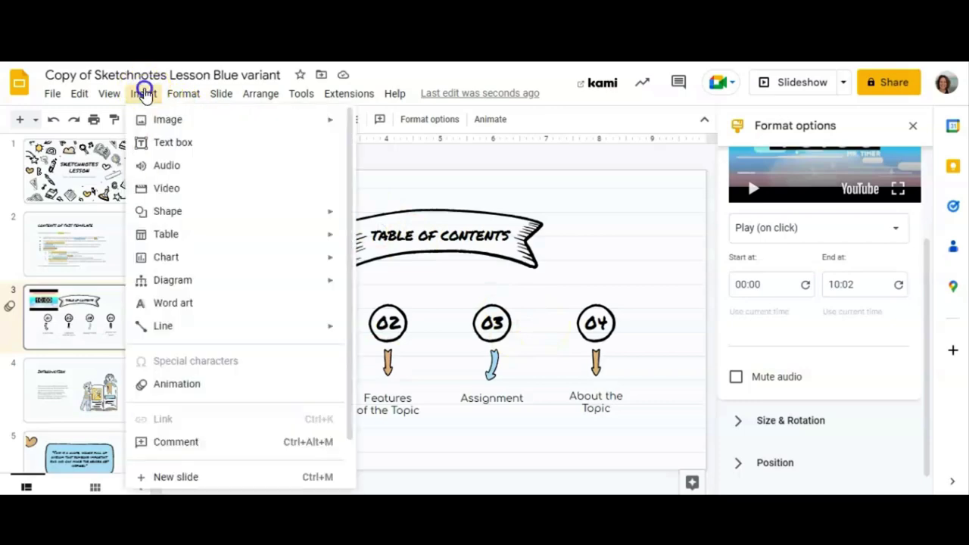
pyautogui.click(182, 191)
pyautogui.scroll(3, 270, 216)
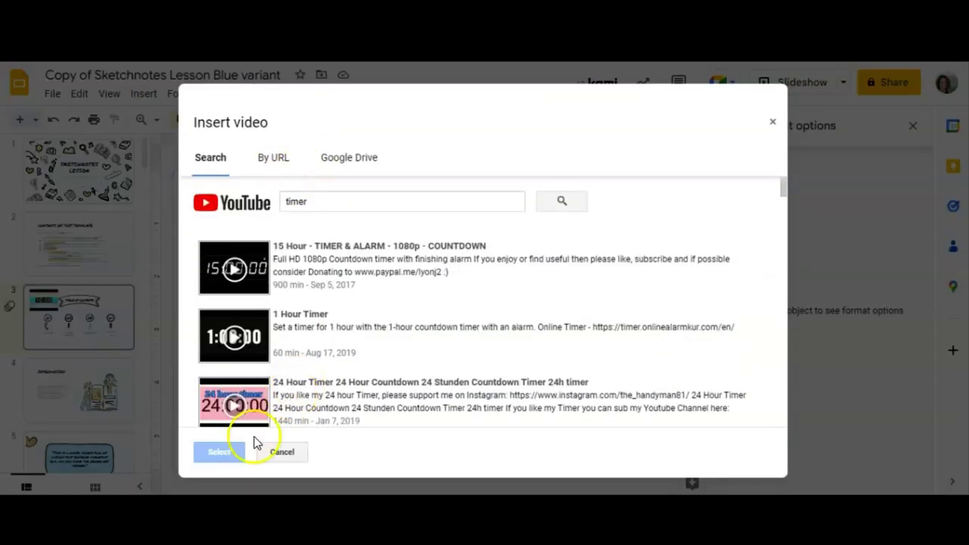
pyautogui.click(311, 202)
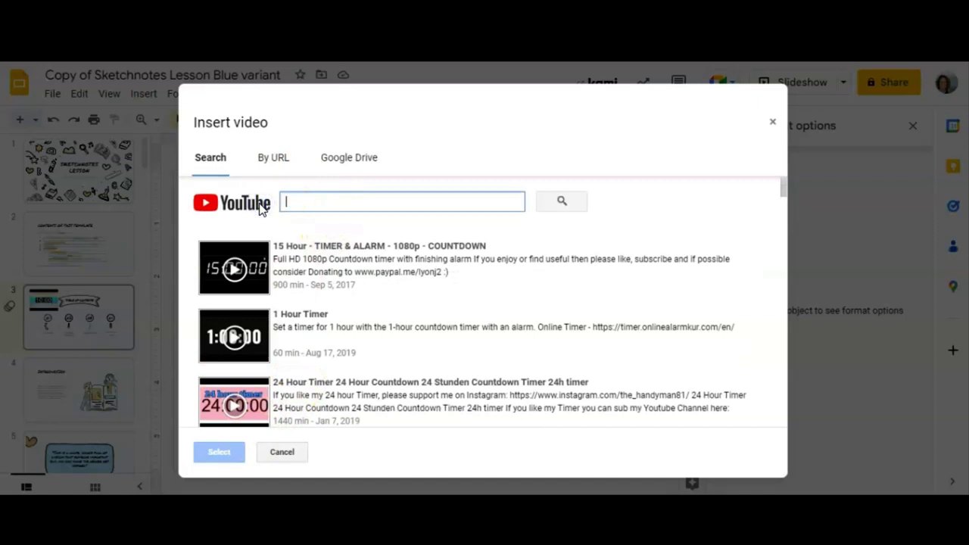
pyautogui.write('mlk')
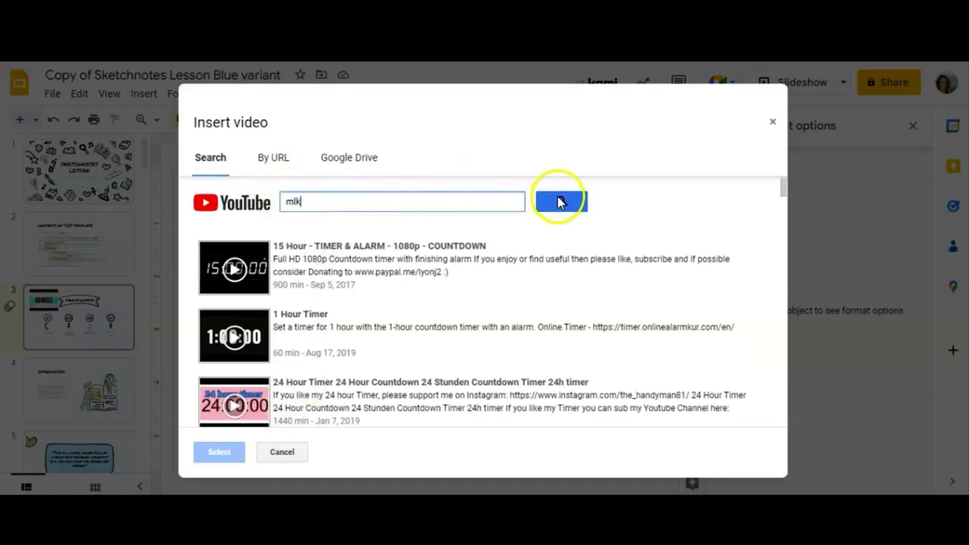
pyautogui.click(560, 201)
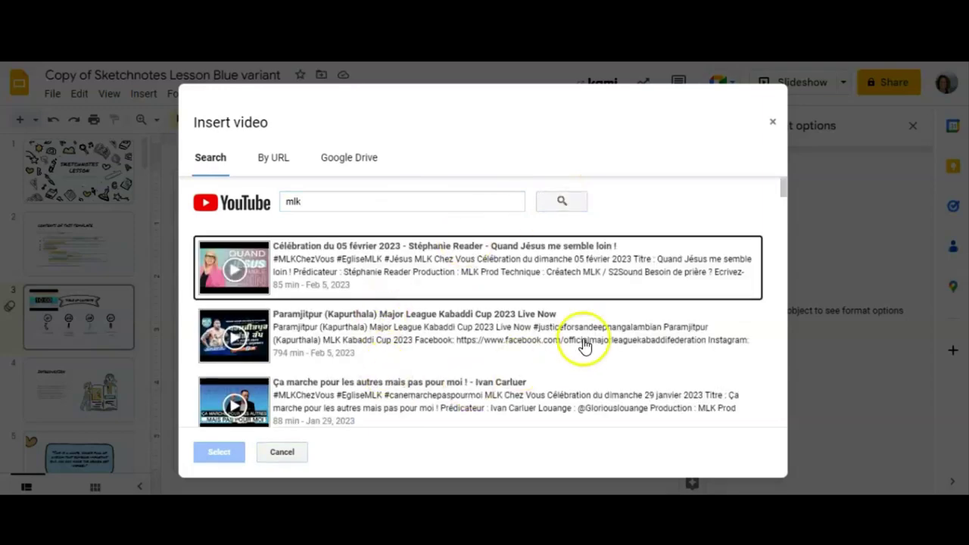
pyautogui.moveTo(783, 187); pyautogui.dragTo(780, 205)
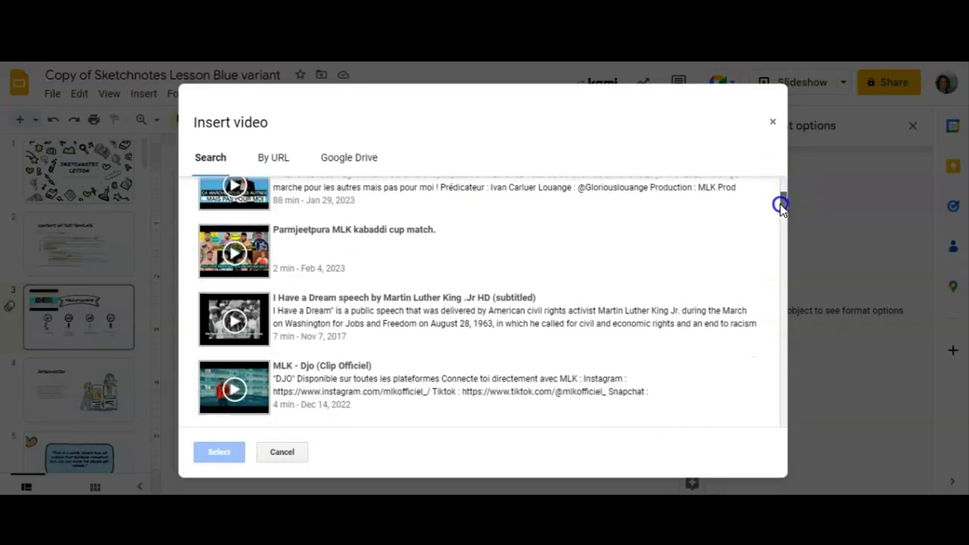
pyautogui.click(433, 313)
pyautogui.click(219, 452)
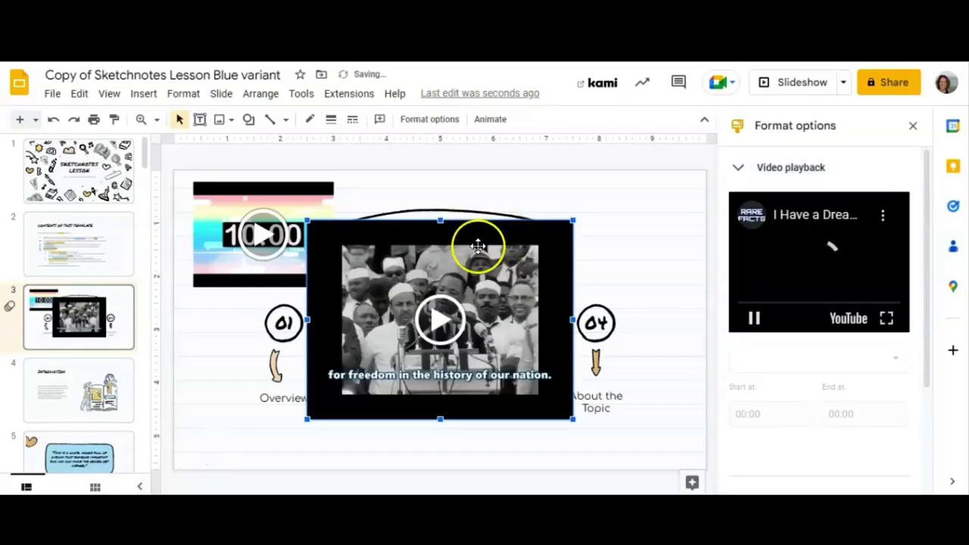
# Move the I Have a Dream video to the slide's right side and close Format options.
pyautogui.moveTo(333, 244); pyautogui.dragTo(458, 205)
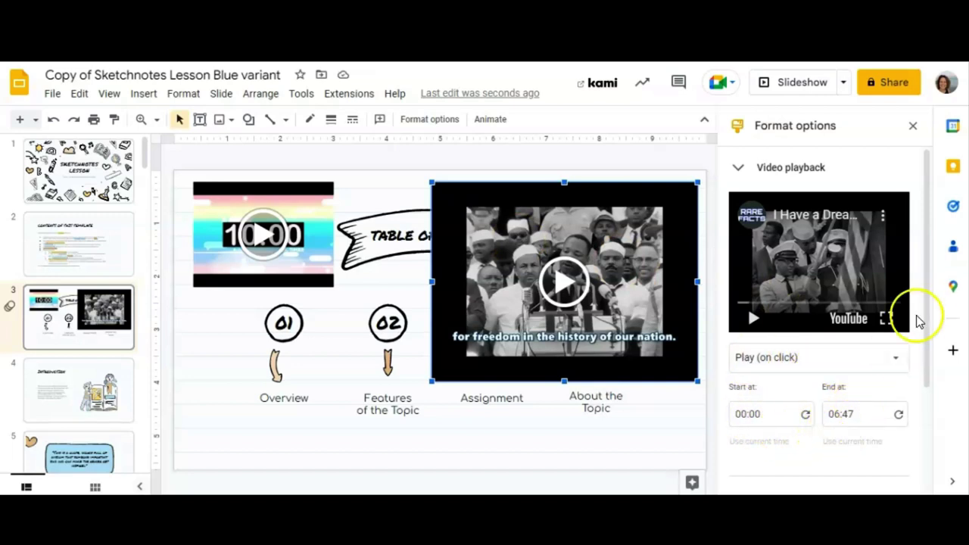
pyautogui.moveTo(925, 310); pyautogui.dragTo(923, 331)
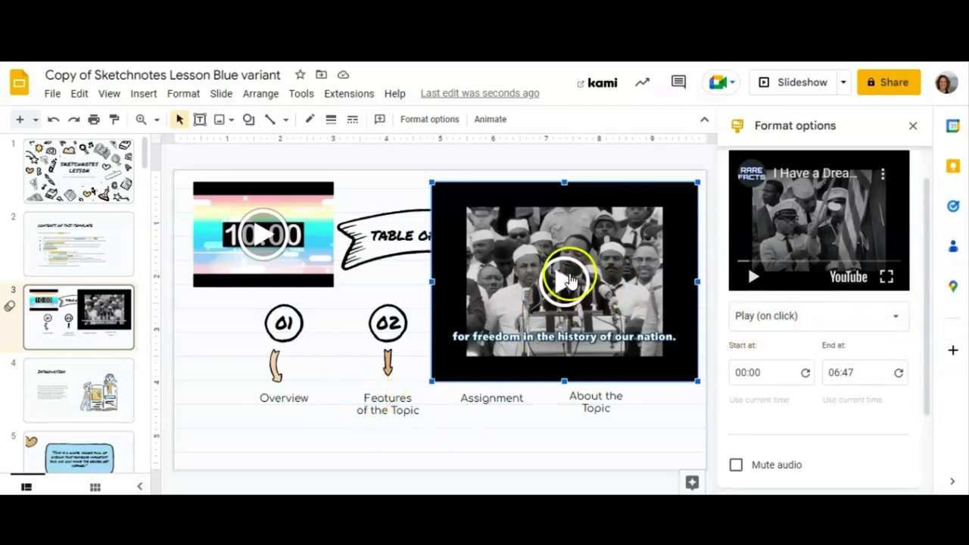
pyautogui.click(913, 126)
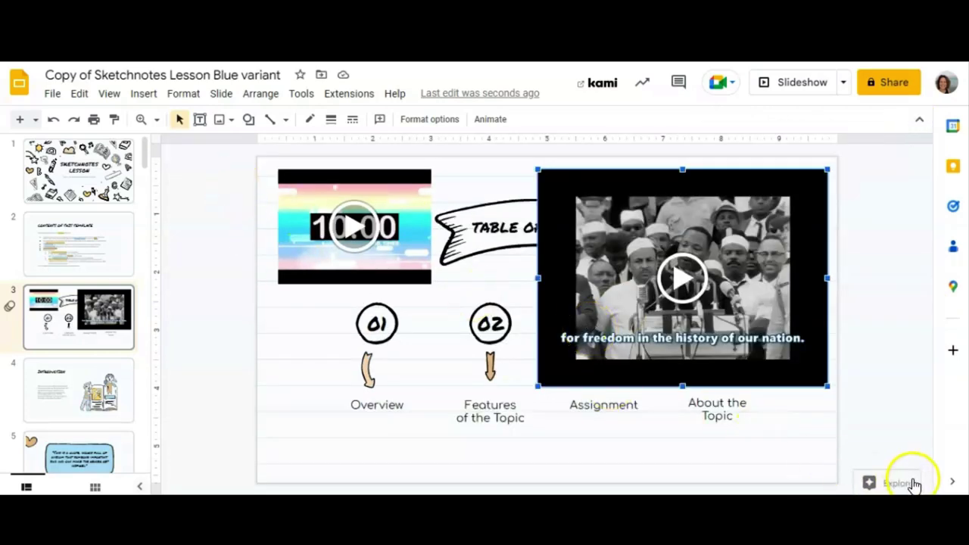
# Search Explore for 'climate change' images and insert the sea-level graph onto slide 3.
pyautogui.click(890, 480)
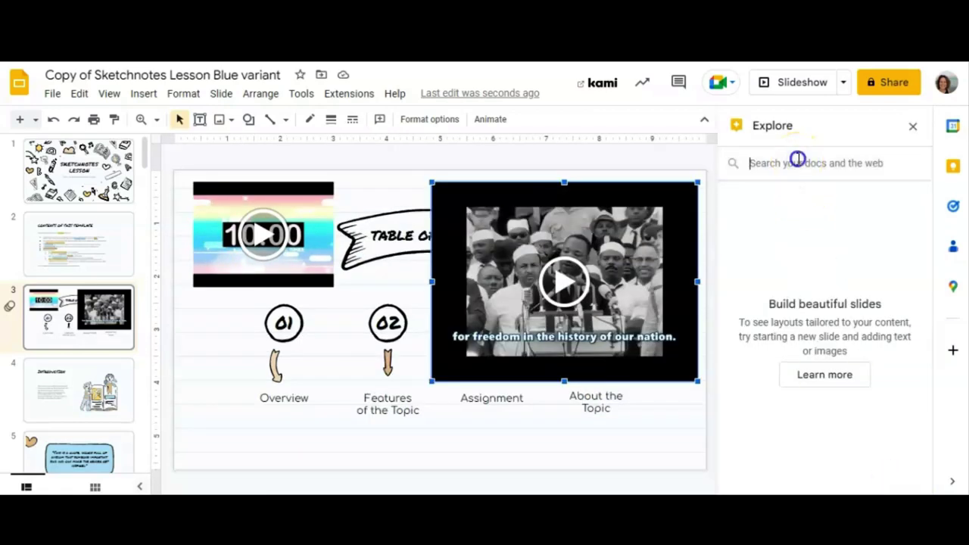
pyautogui.write('climate')
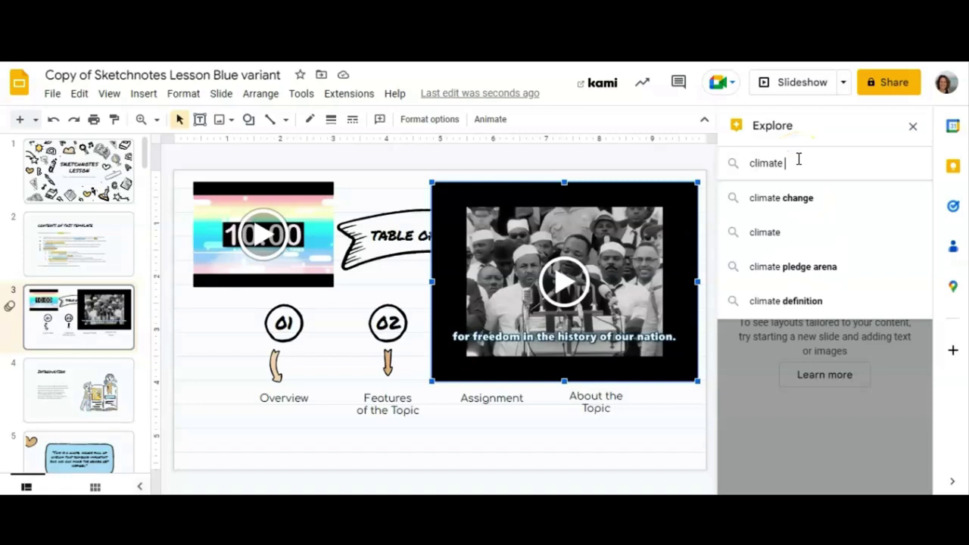
pyautogui.click(785, 198)
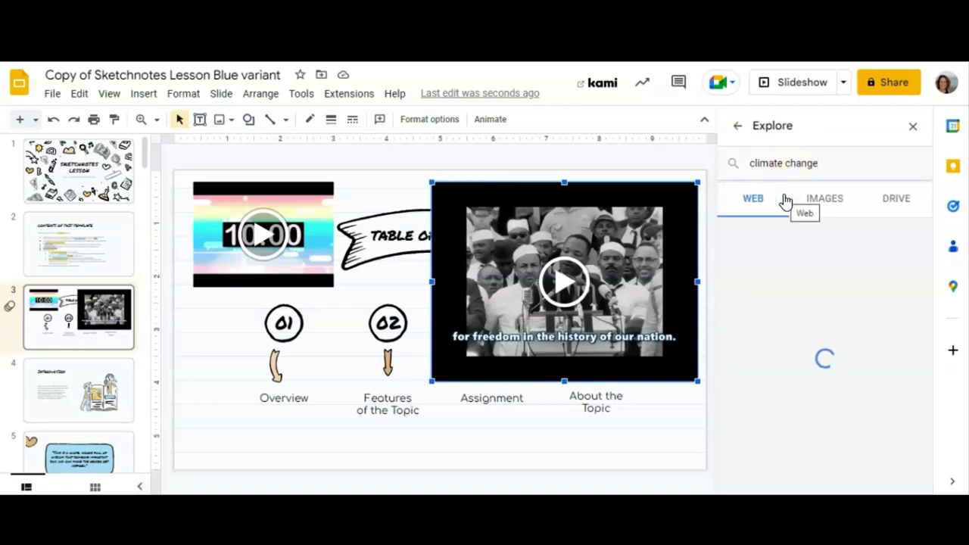
pyautogui.click(820, 188)
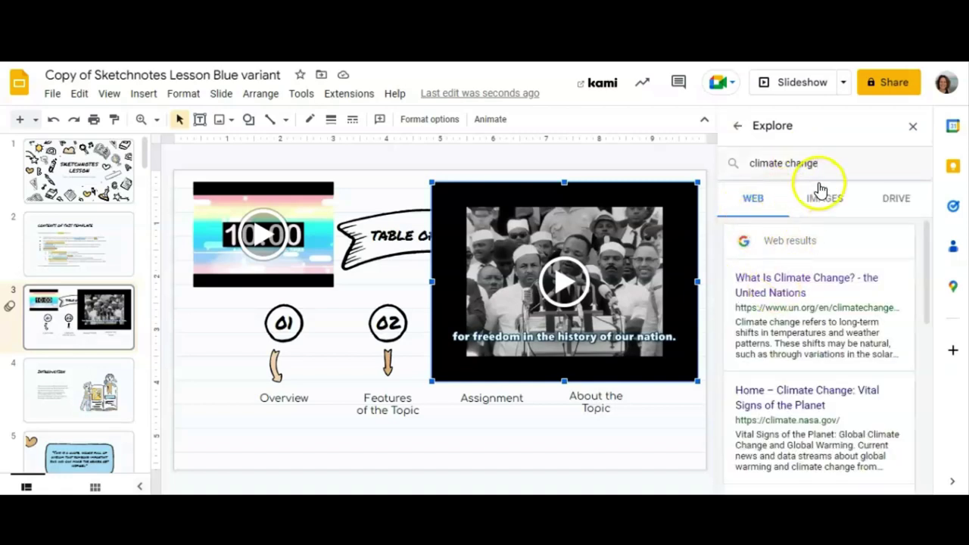
pyautogui.click(821, 198)
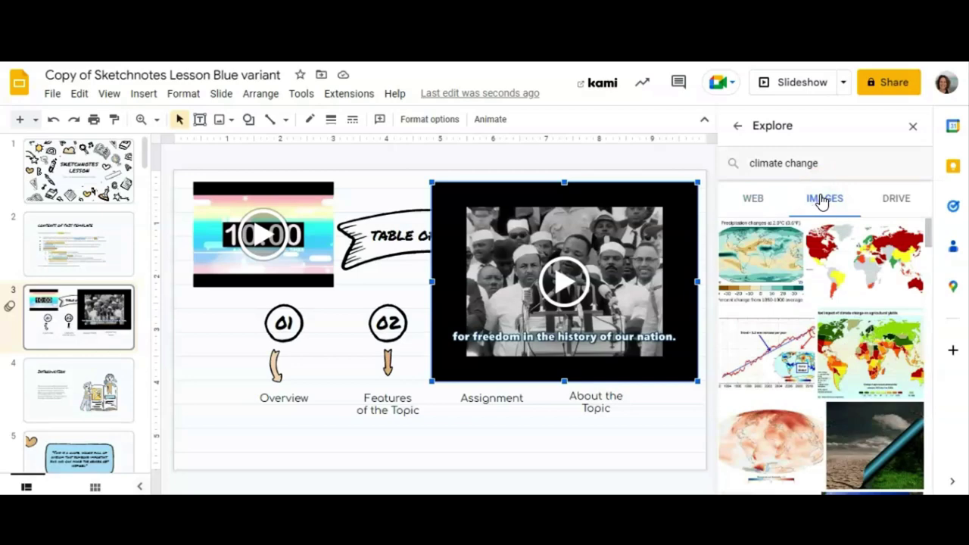
pyautogui.click(760, 340)
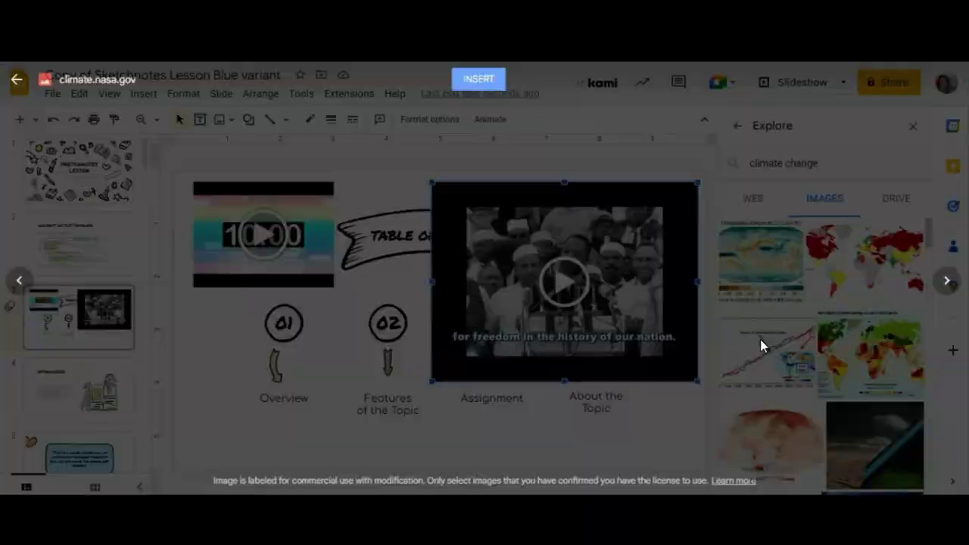
pyautogui.click(480, 80)
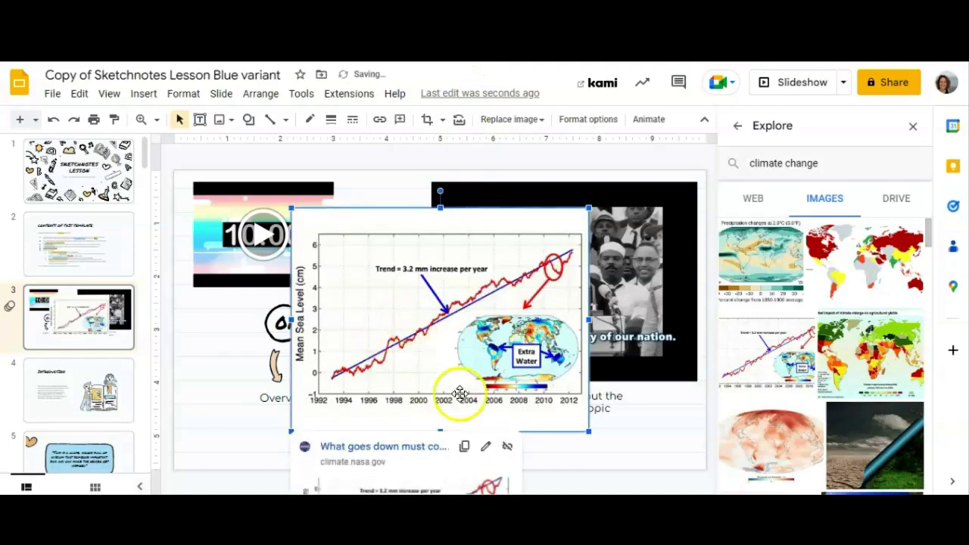
# Drag the sea-level graph down and left over the left video, then deselect it.
pyautogui.click(233, 371)
pyautogui.click(368, 327)
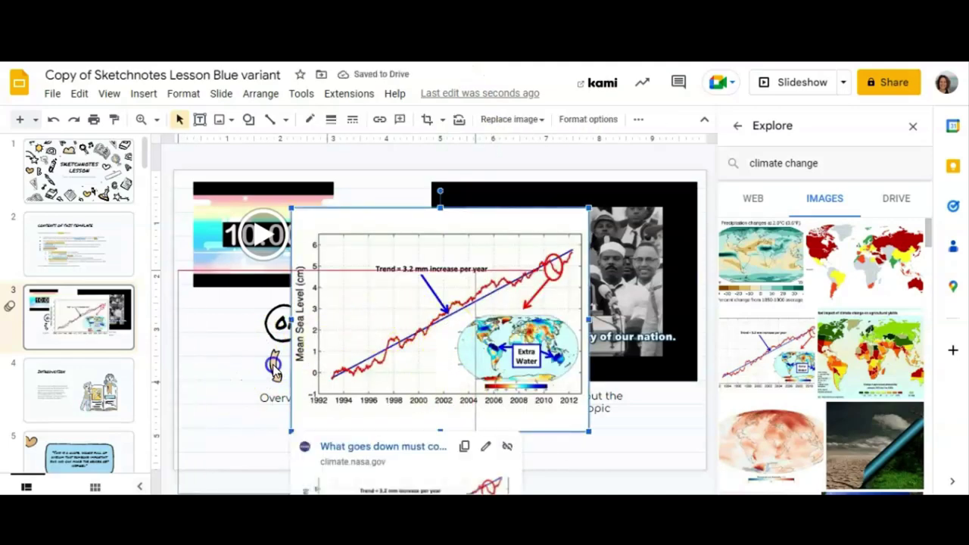
pyautogui.moveTo(424, 415); pyautogui.dragTo(336, 439)
pyautogui.click(540, 439)
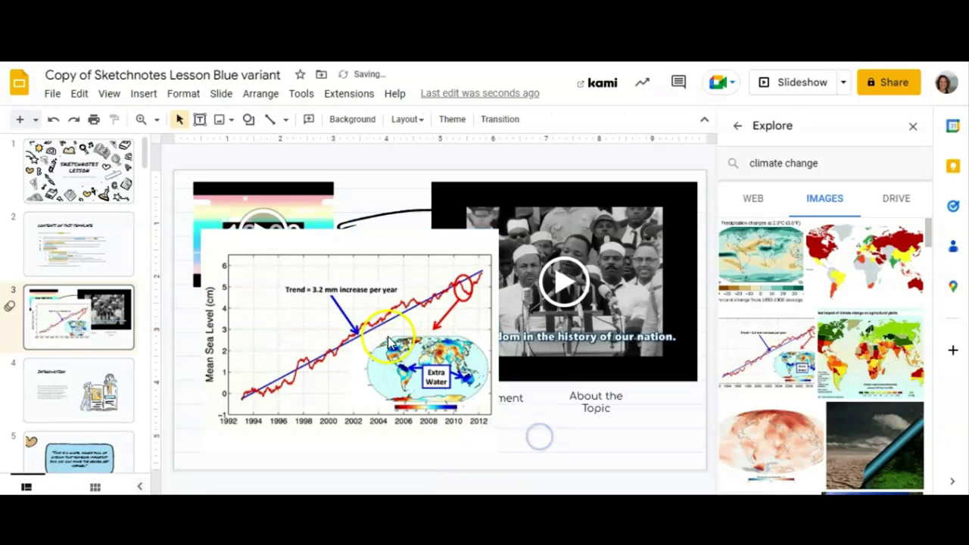
# Follow the sea-level graph's link to NASA's 'What goes down must come back up' article and scroll through it.
pyautogui.click(344, 307)
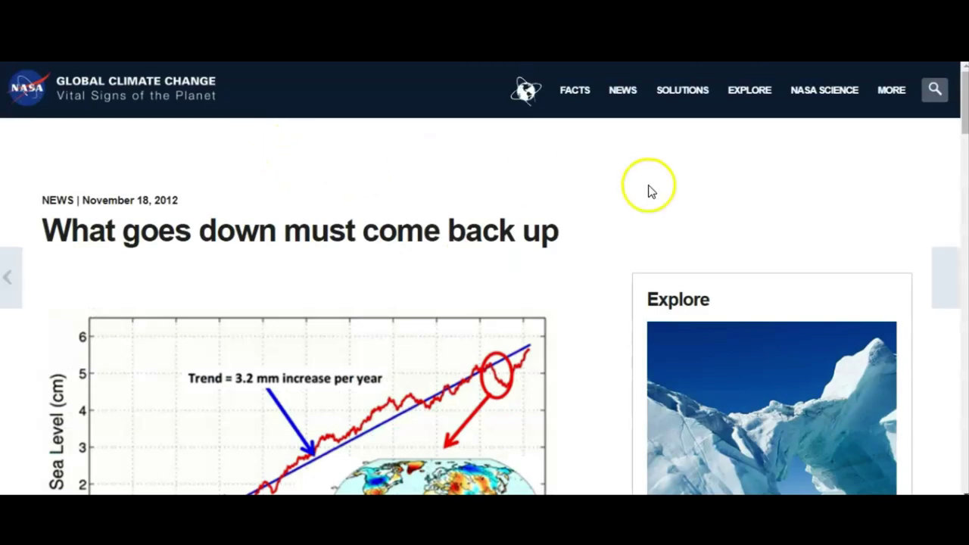
pyautogui.moveTo(963, 114); pyautogui.dragTo(964, 72)
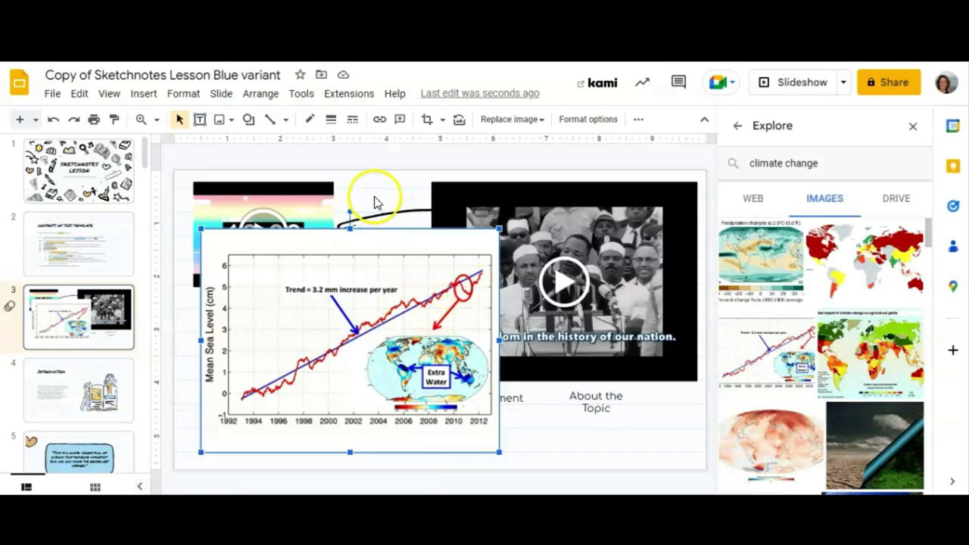
# Deselect the graph, go to slide 2 'CONTENTS OF THIS TEMPLATE' and select its title text.
pyautogui.click(374, 199)
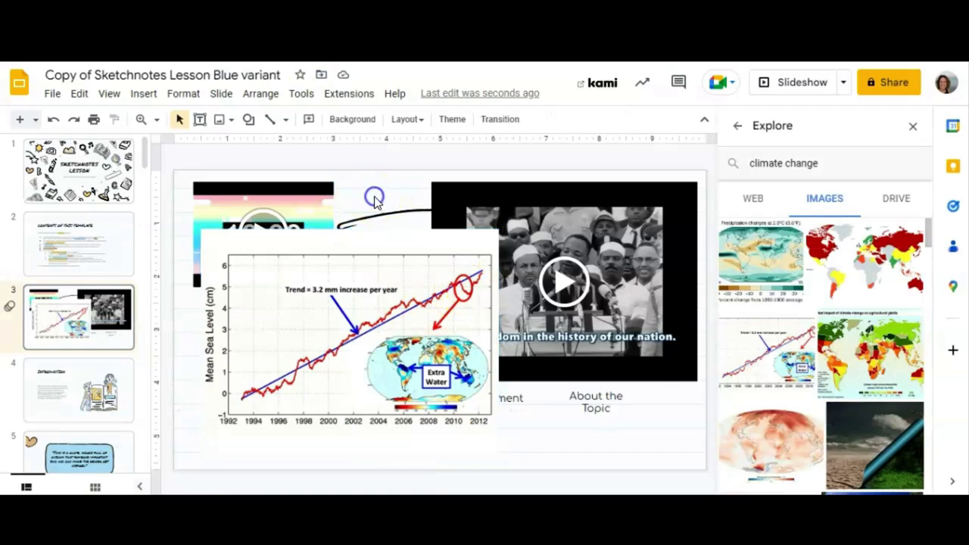
pyautogui.click(68, 239)
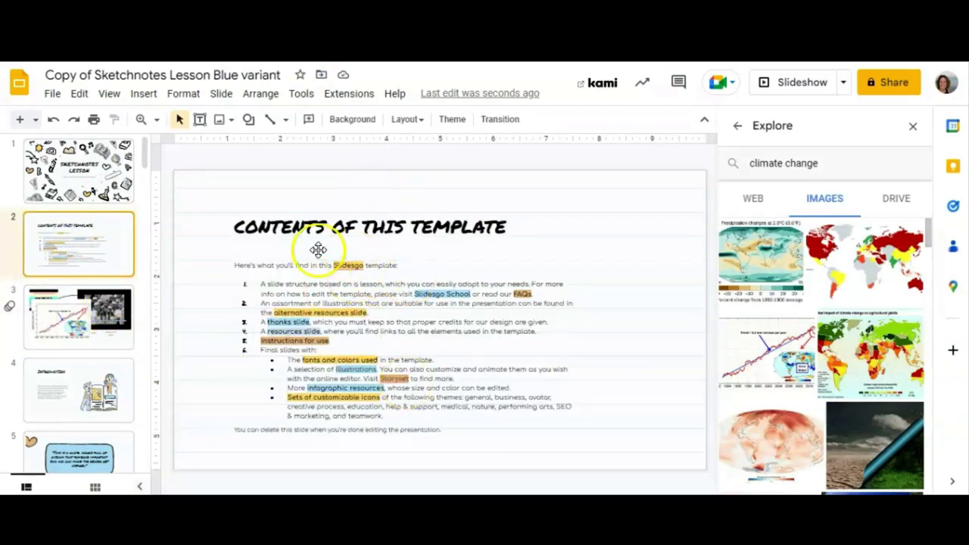
pyautogui.click(247, 222)
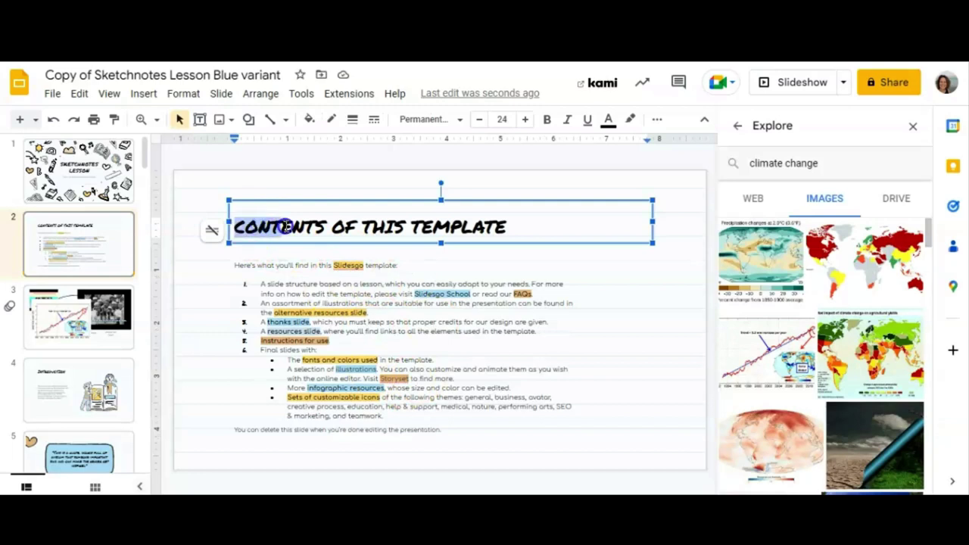
pyautogui.moveTo(286, 225); pyautogui.dragTo(463, 221)
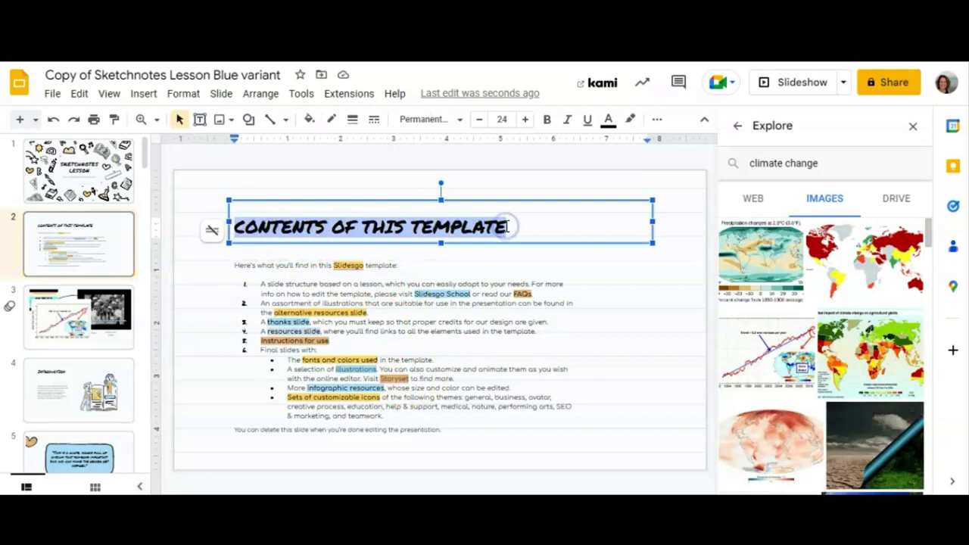
# Start an Insert > Link on the title, browse 'Slides in this presentation', then cancel without linking.
pyautogui.click(143, 93)
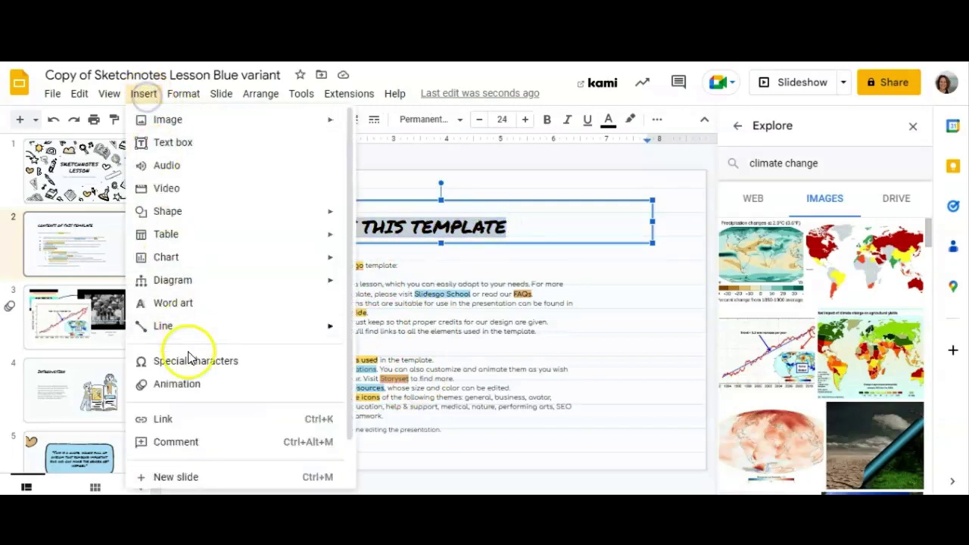
pyautogui.click(301, 419)
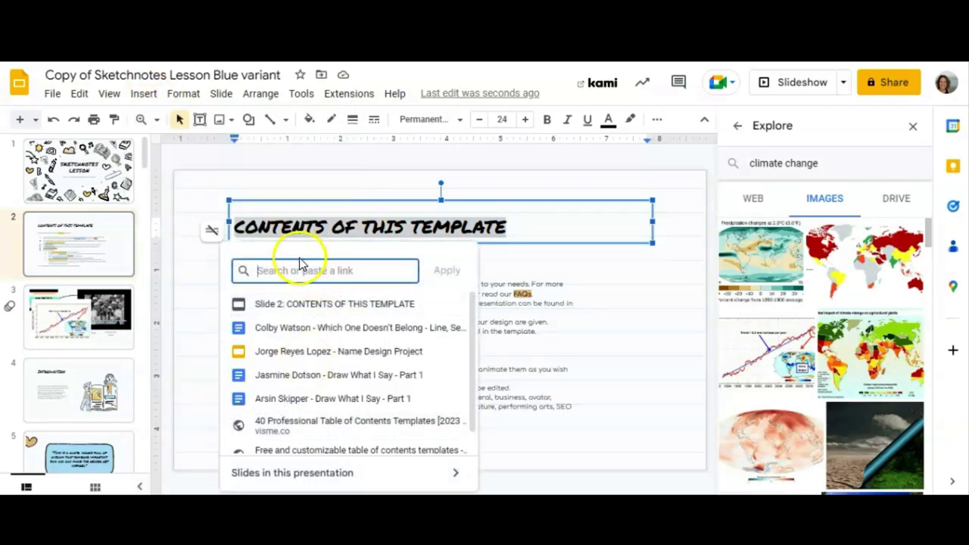
pyautogui.moveTo(470, 314); pyautogui.dragTo(471, 294)
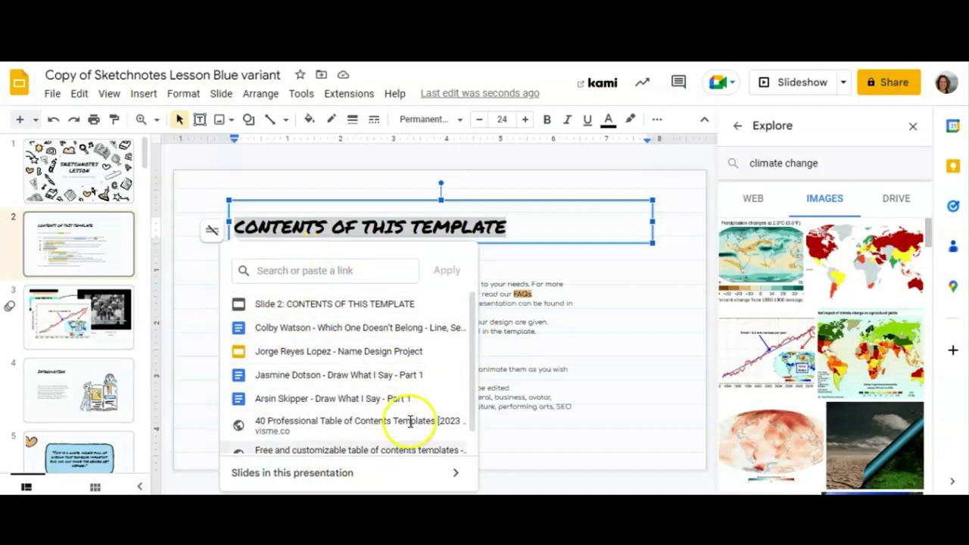
pyautogui.click(458, 475)
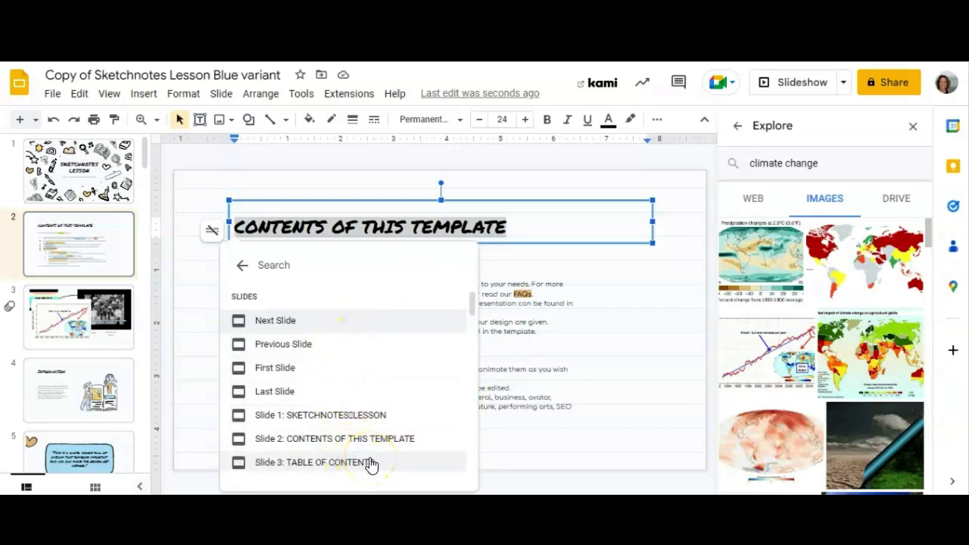
pyautogui.click(573, 342)
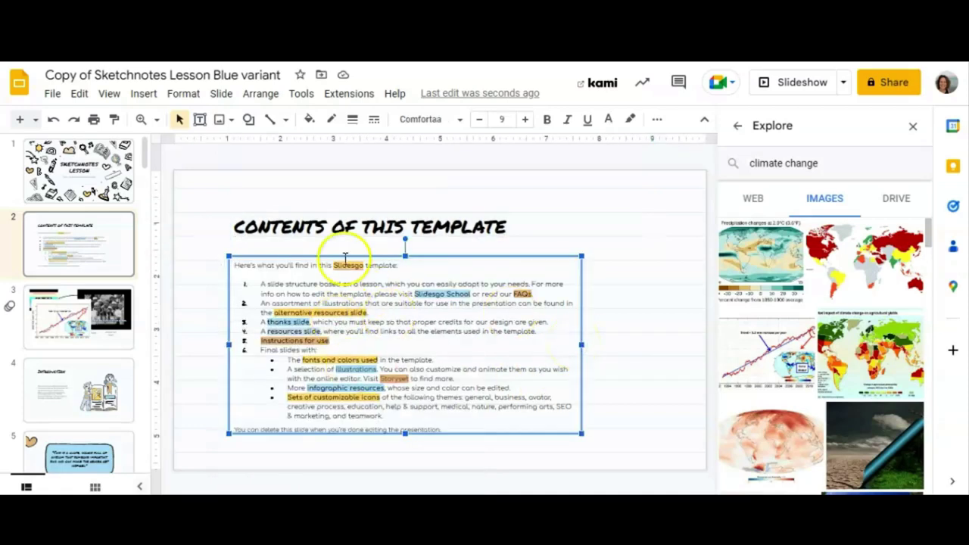
# Insert a 'Points scored' column chart comparing Period 1 and Period 2 for four teams.
pyautogui.click(238, 205)
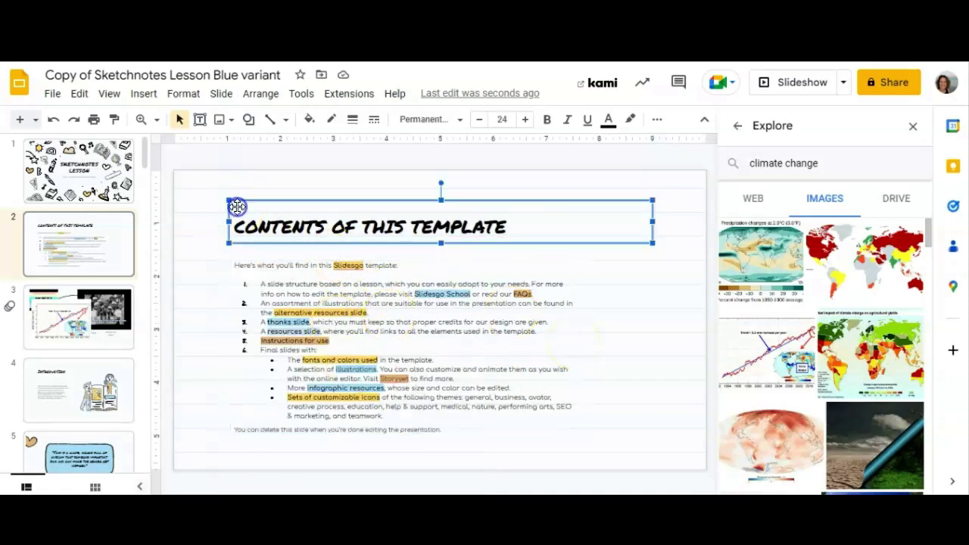
pyautogui.click(144, 94)
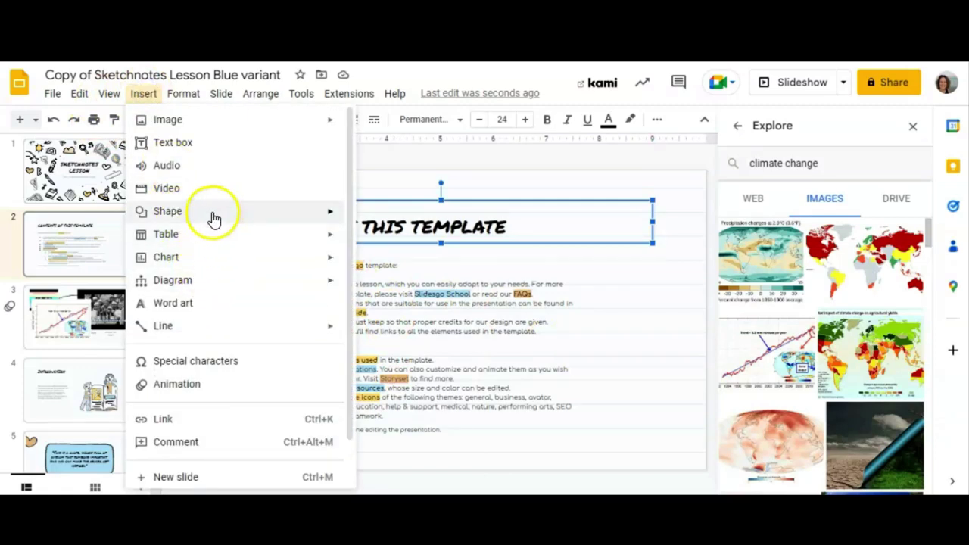
pyautogui.moveTo(211, 239)
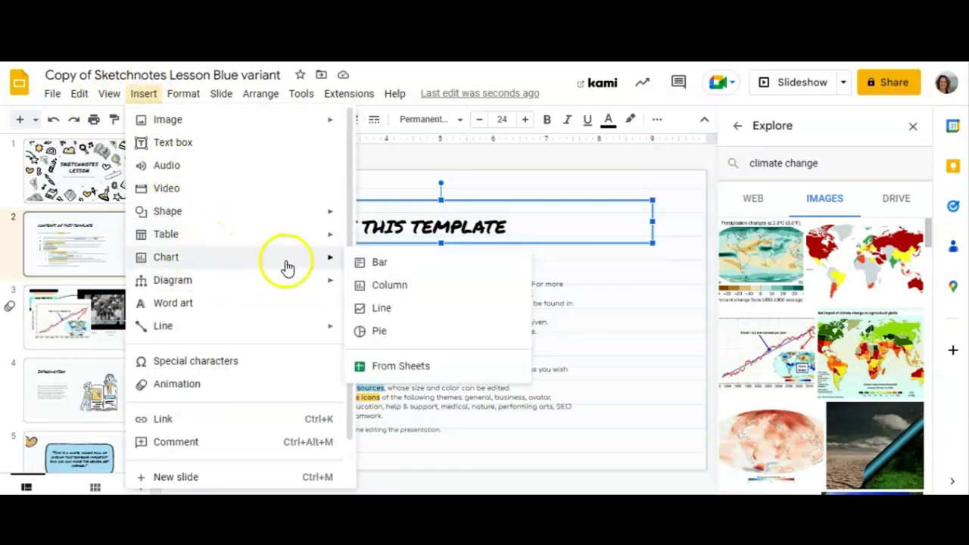
pyautogui.moveTo(314, 286)
pyautogui.moveTo(329, 259)
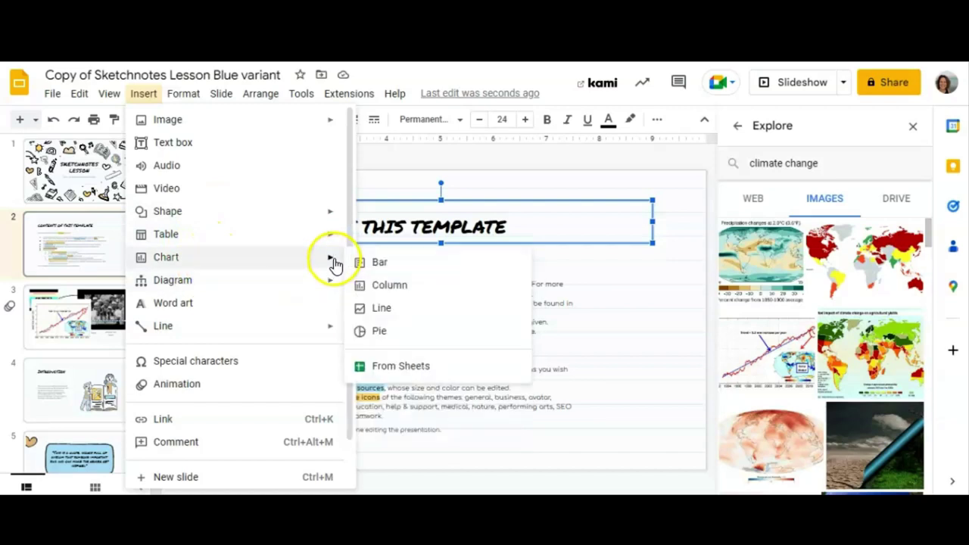
pyautogui.click(400, 293)
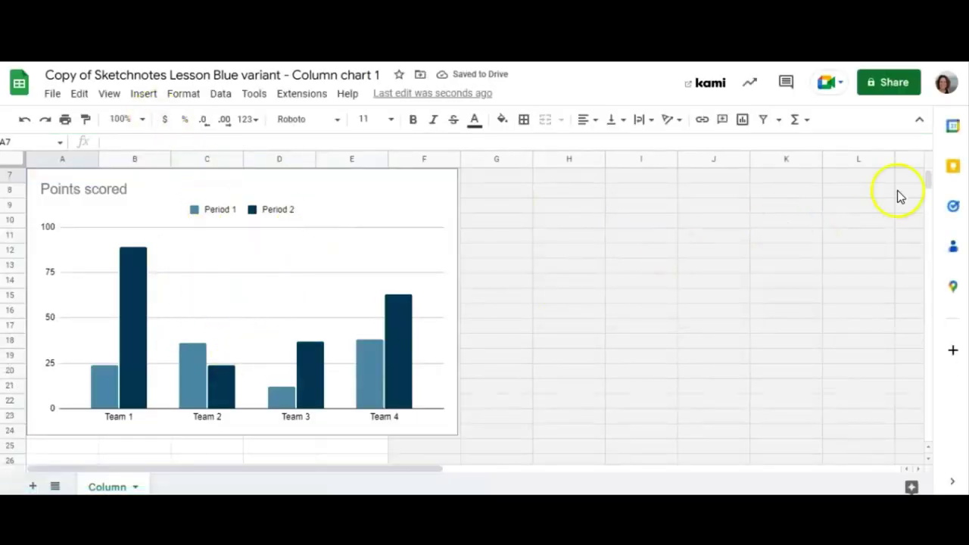
# Scroll through the chart data in 'Copy of Sketchnotes Lesson Blue variant - Column chart 1'.
pyautogui.moveTo(928, 180); pyautogui.dragTo(926, 152)
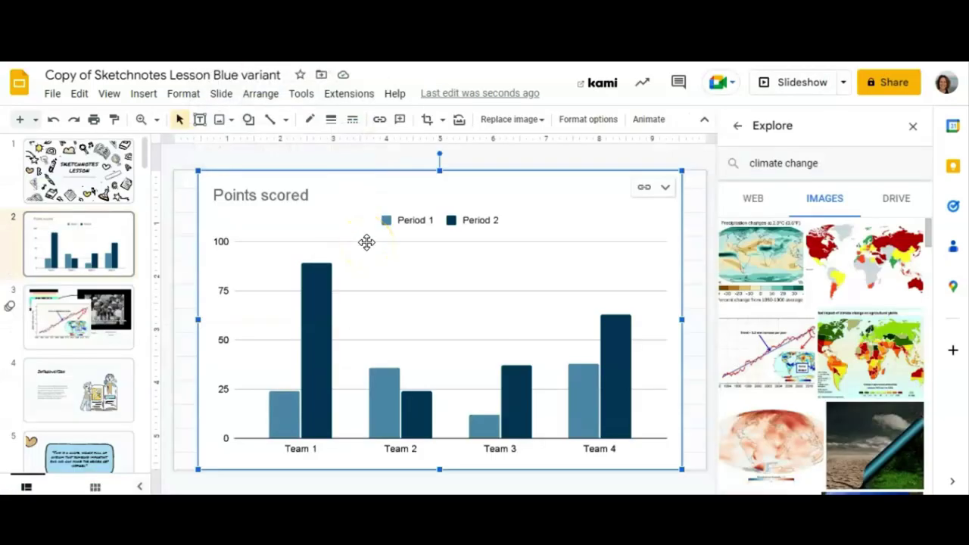
# Hide the climate change image results and bring up the Insert > Diagram > Relationship choices.
pyautogui.click(913, 127)
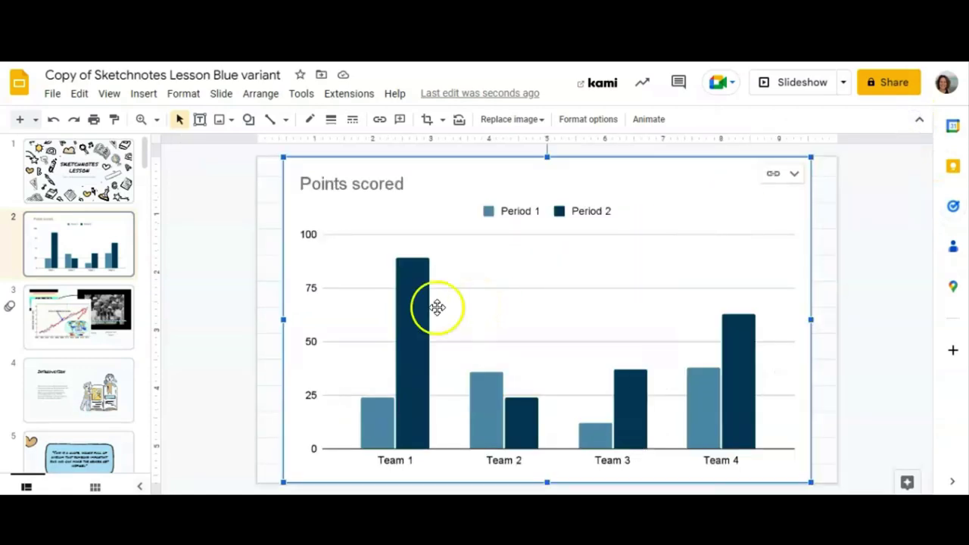
pyautogui.click(149, 93)
pyautogui.moveTo(190, 279)
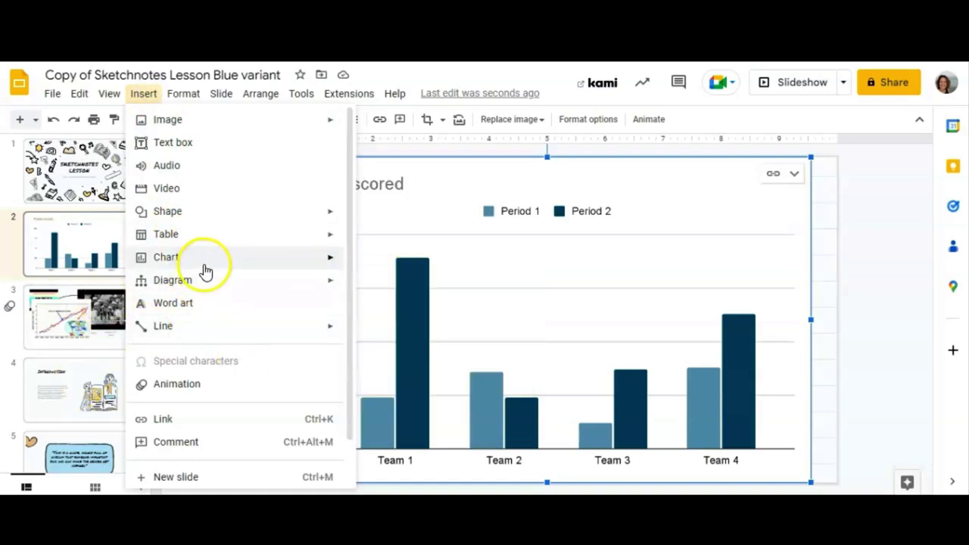
pyautogui.moveTo(313, 282)
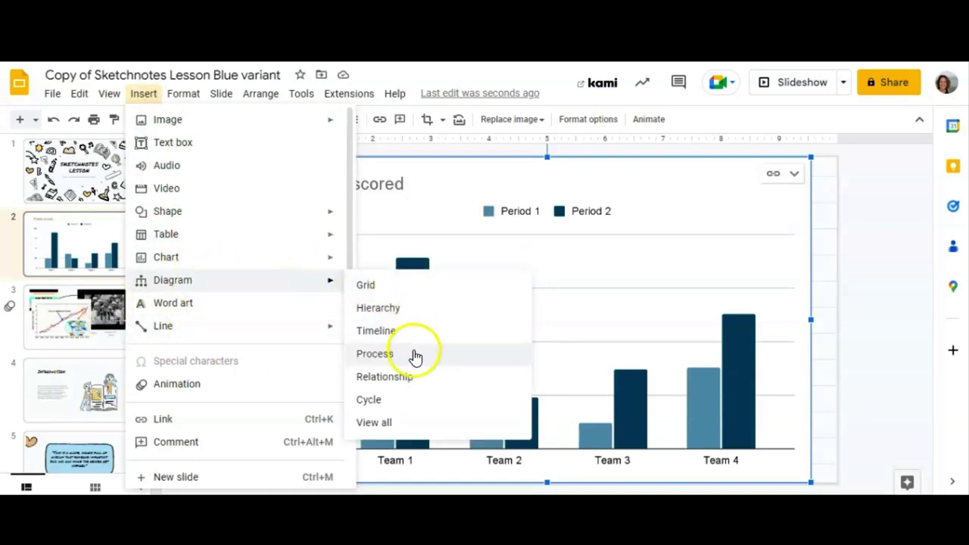
pyautogui.click(405, 382)
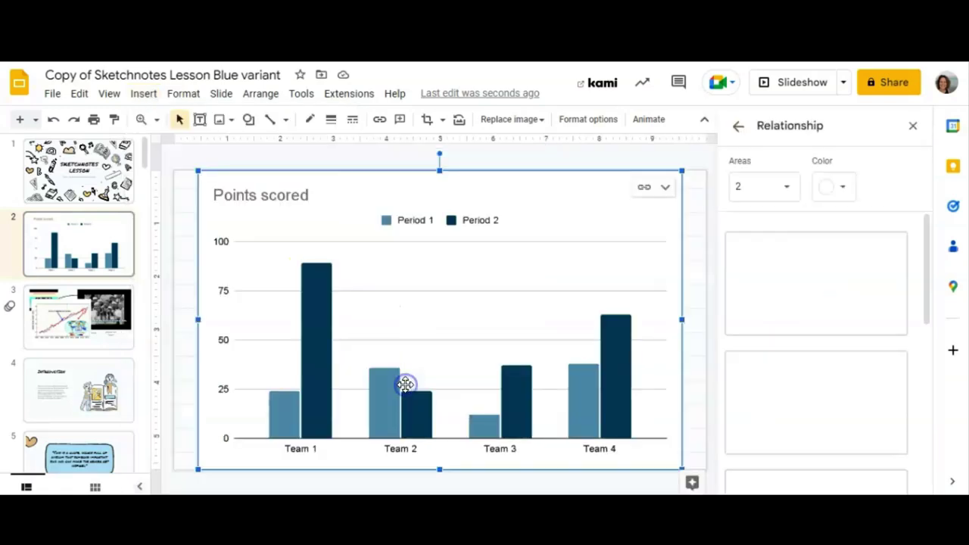
# Set three areas and place the red concentric-circle diagram with 'Vestibulum congue' labels over the chart.
pyautogui.click(927, 242)
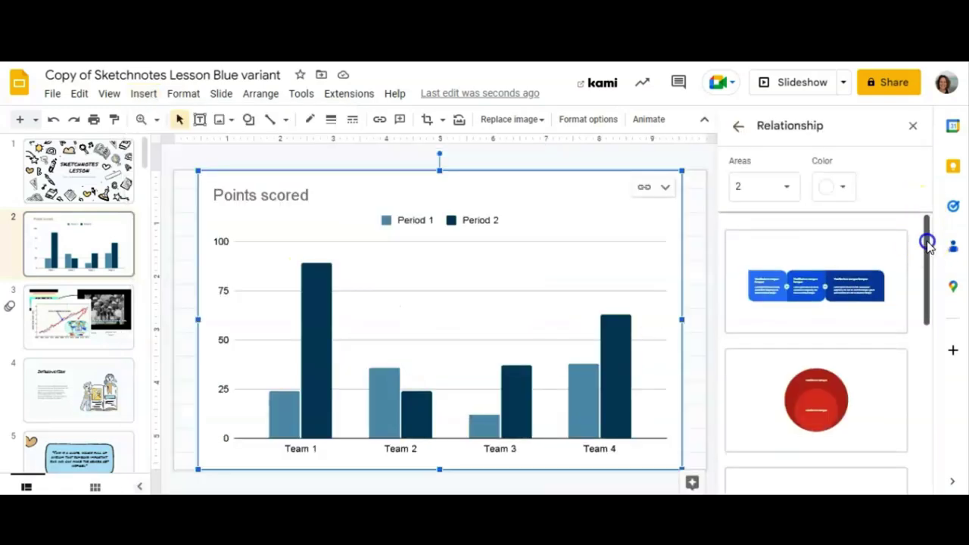
pyautogui.moveTo(927, 242); pyautogui.dragTo(927, 248)
pyautogui.click(784, 187)
pyautogui.click(760, 207)
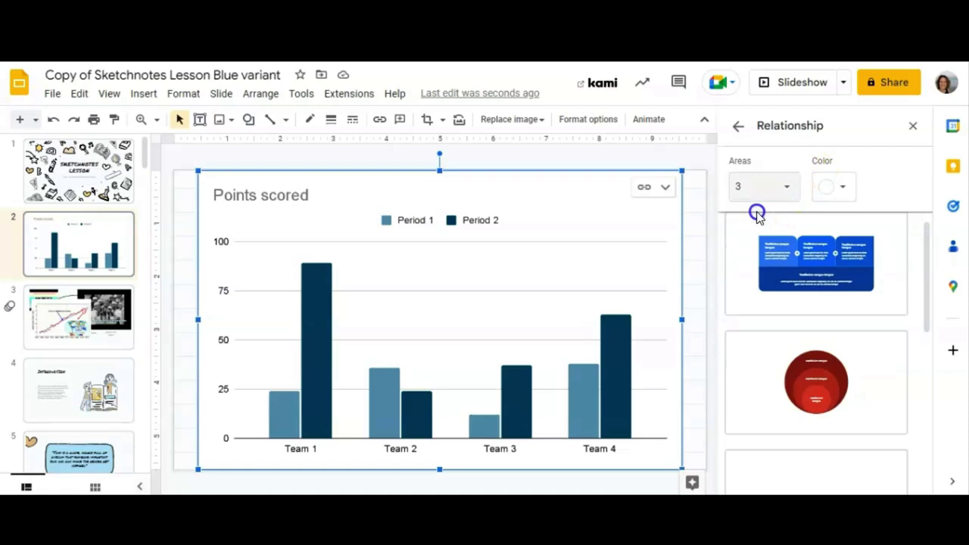
pyautogui.moveTo(926, 255); pyautogui.dragTo(922, 303)
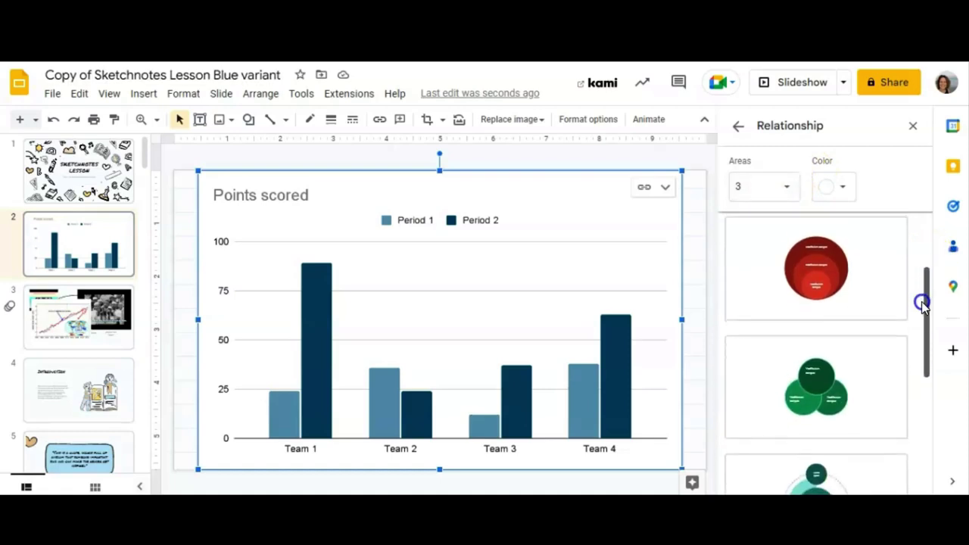
pyautogui.click(819, 243)
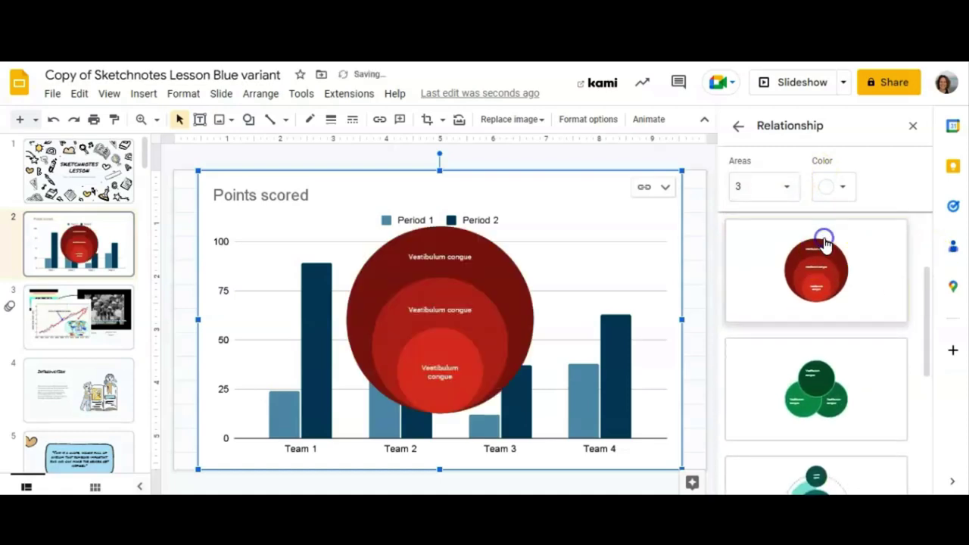
pyautogui.doubleClick(424, 257)
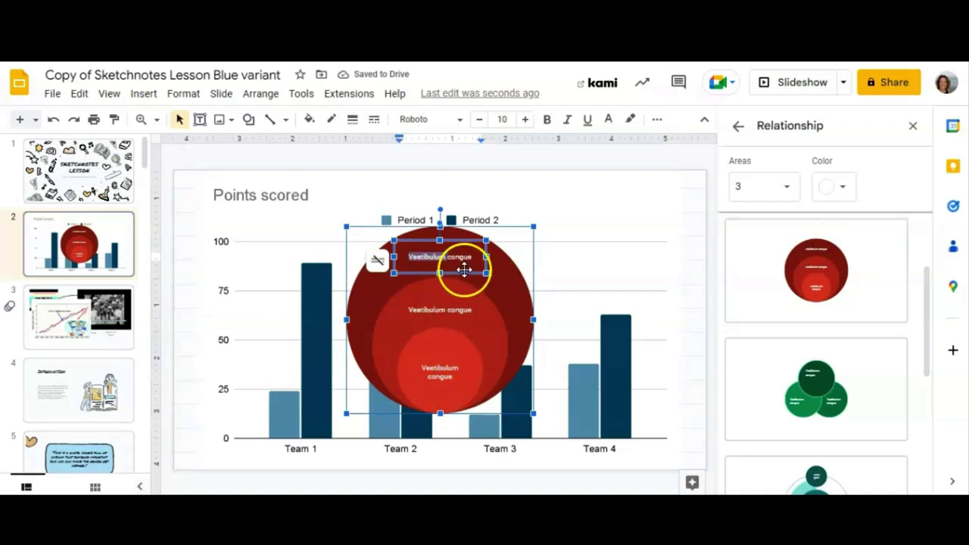
pyautogui.click(194, 290)
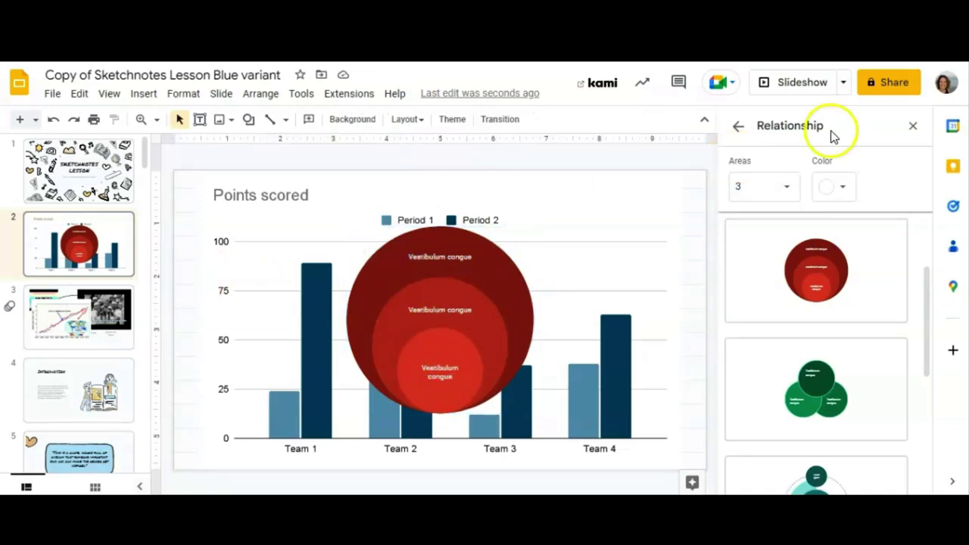
# Close the Relationship panel and page through the Digital Menu preview up to the Educreation page.
pyautogui.click(915, 131)
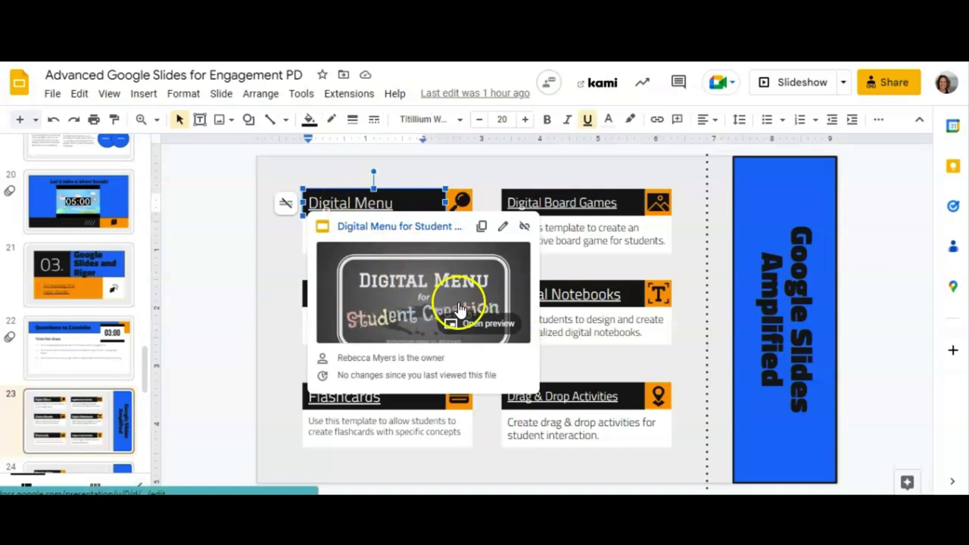
pyautogui.click(485, 327)
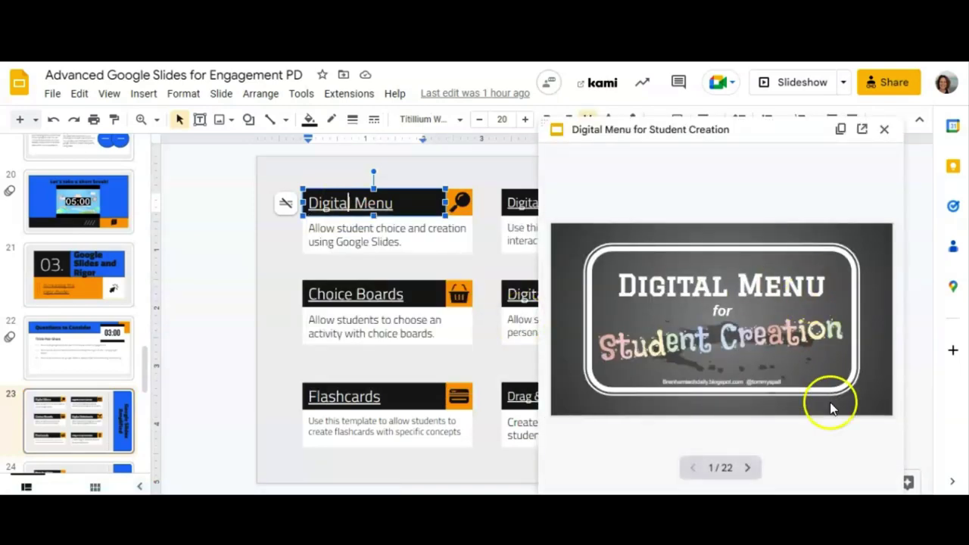
pyautogui.click(746, 468)
pyautogui.click(747, 468)
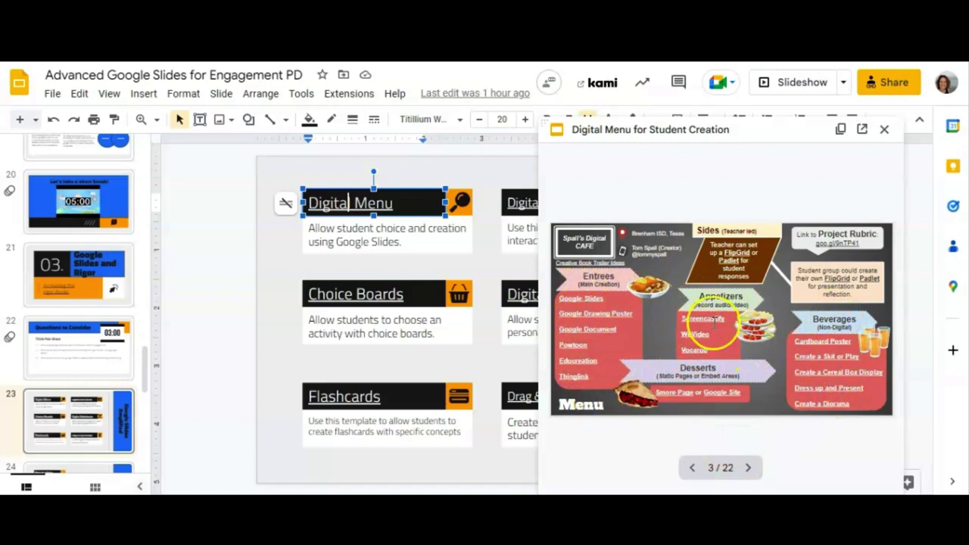
pyautogui.click(748, 471)
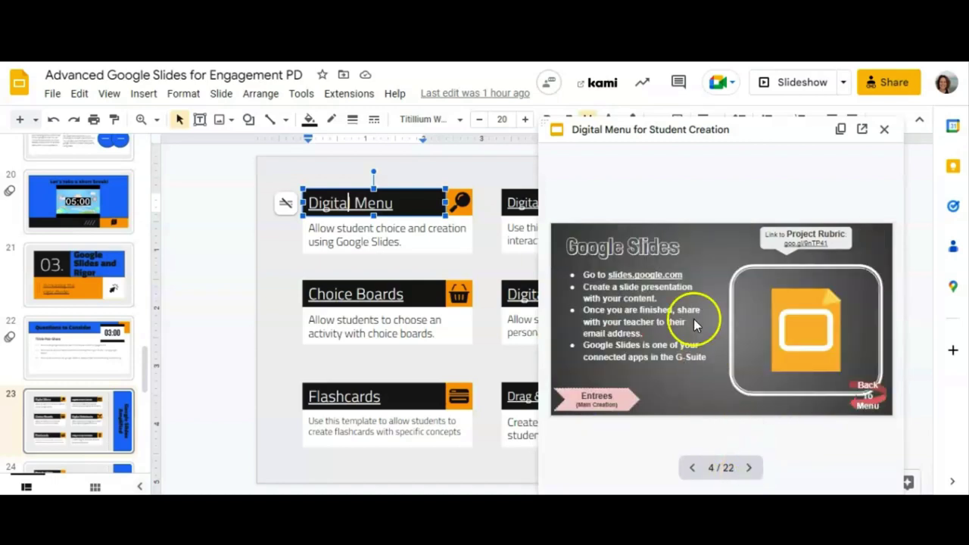
pyautogui.click(748, 469)
pyautogui.click(748, 469)
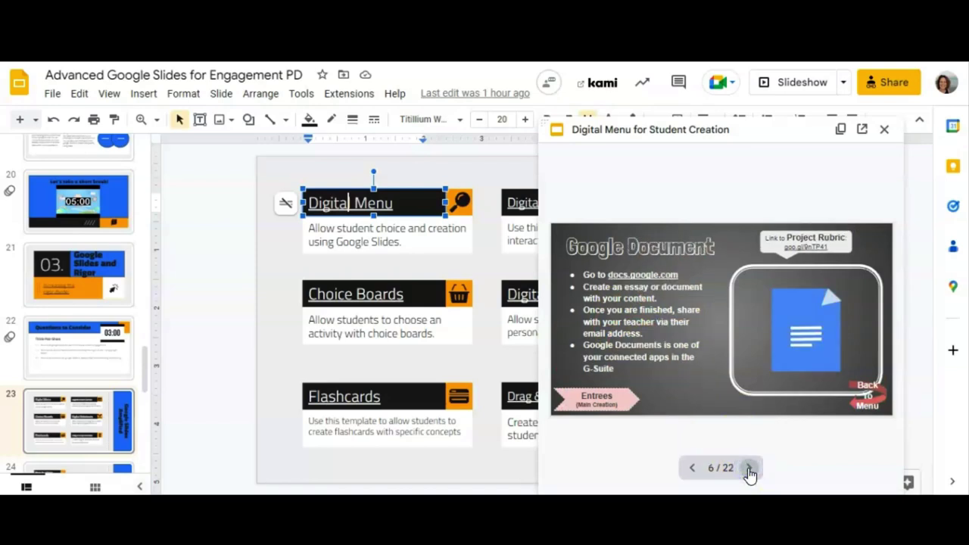
pyautogui.click(749, 470)
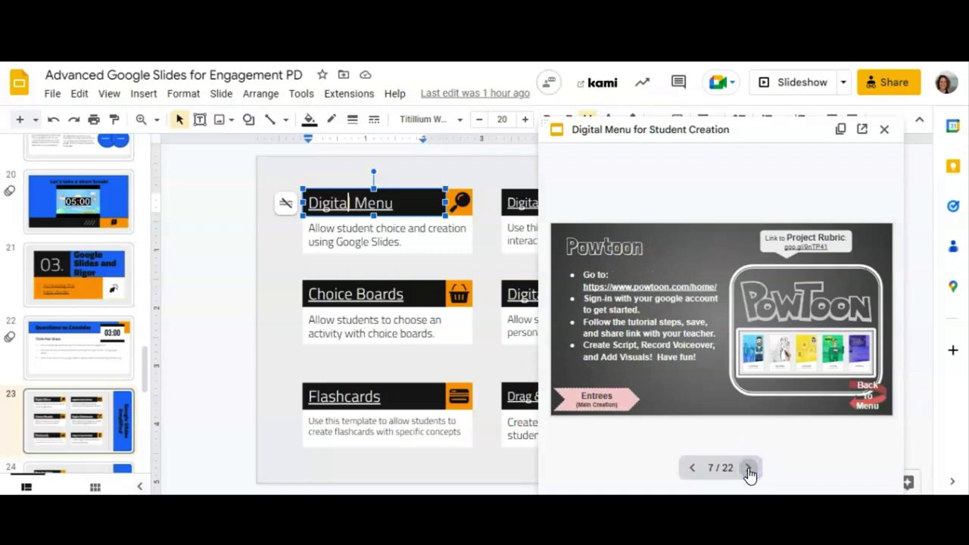
pyautogui.click(749, 470)
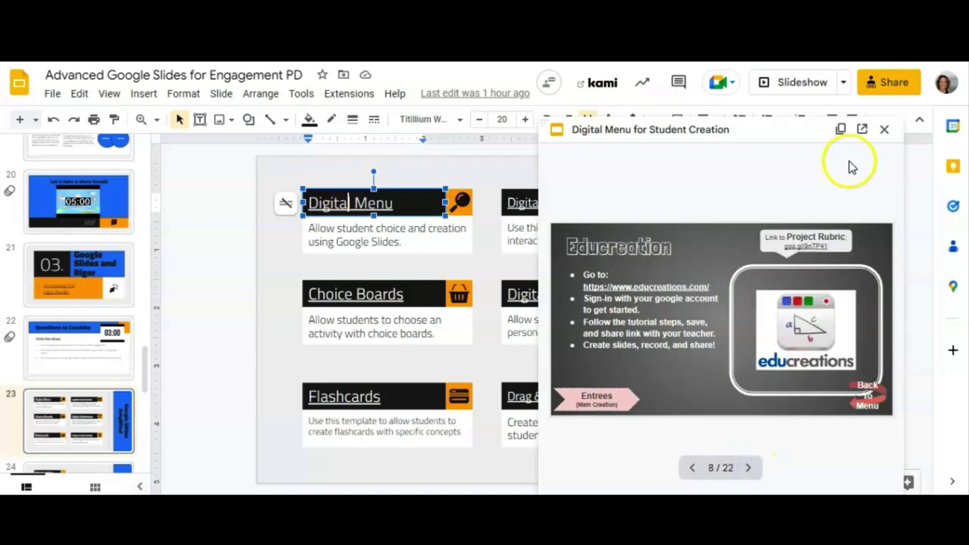
# Close the Digital Menu preview and view the Digital Board Games SlidesMania template page, then return.
pyautogui.click(883, 130)
pyautogui.click(576, 209)
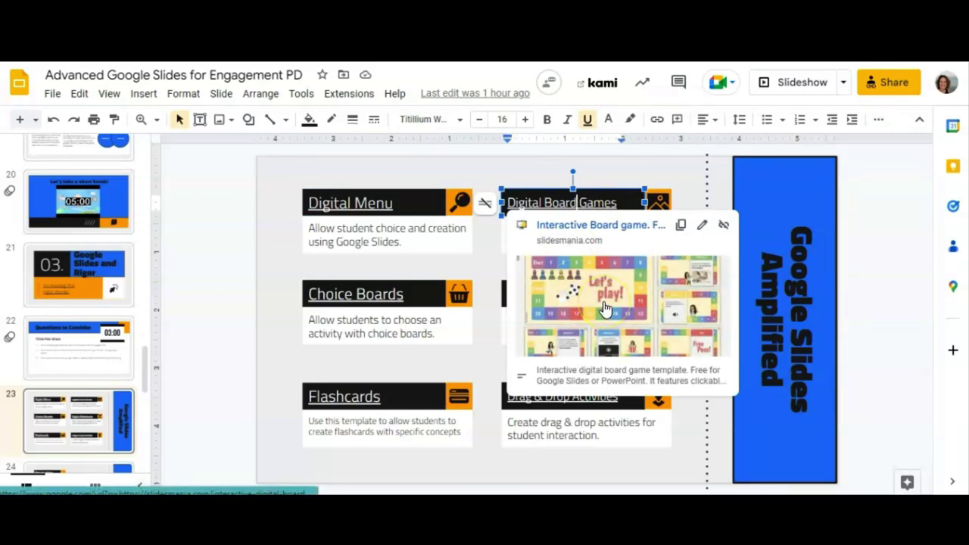
pyautogui.click(605, 308)
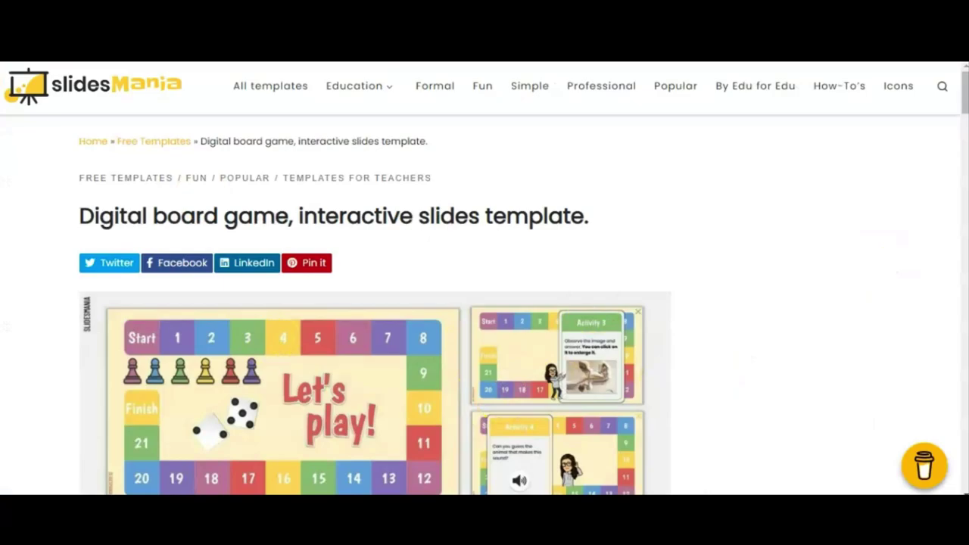
pyautogui.hotkey('ctrl', 'w')
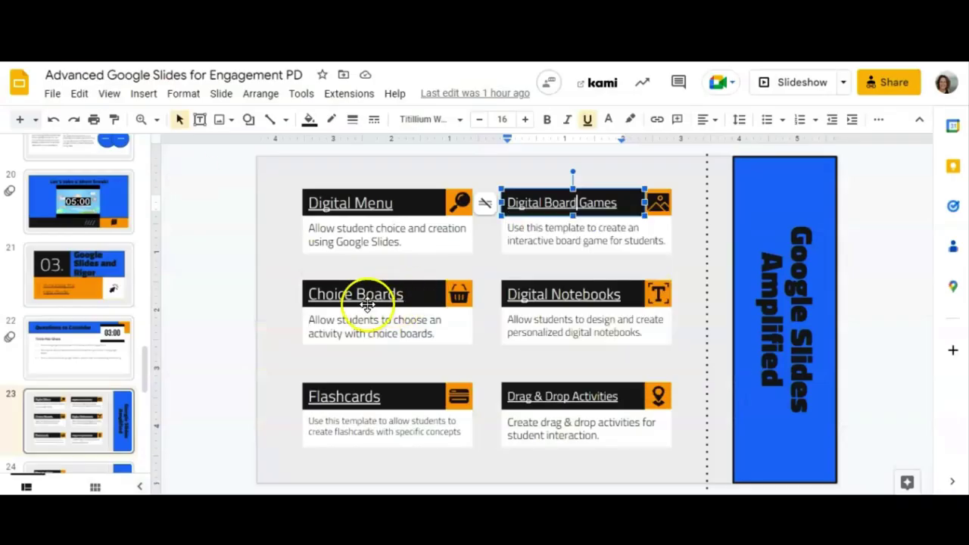
pyautogui.click(367, 304)
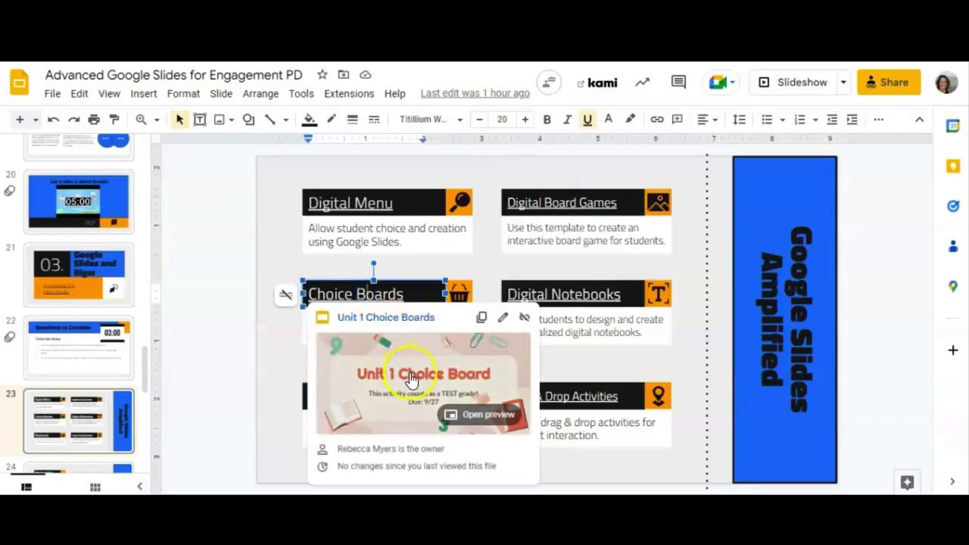
pyautogui.click(411, 377)
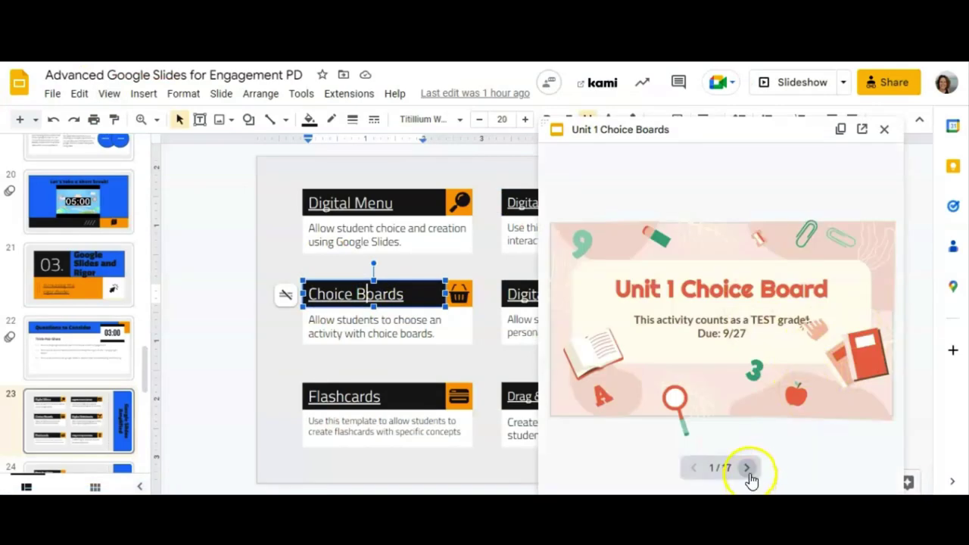
pyautogui.click(747, 469)
pyautogui.click(748, 469)
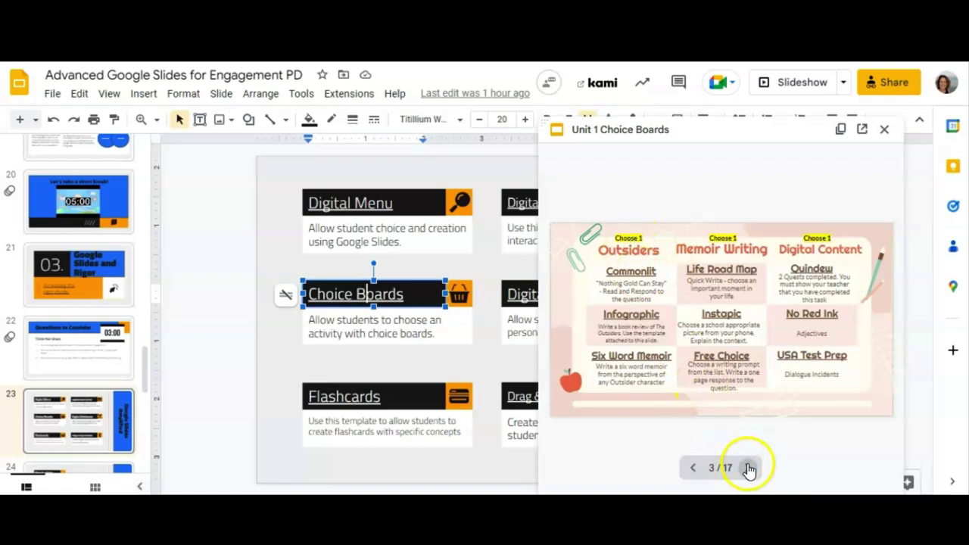
pyautogui.click(747, 469)
pyautogui.click(748, 469)
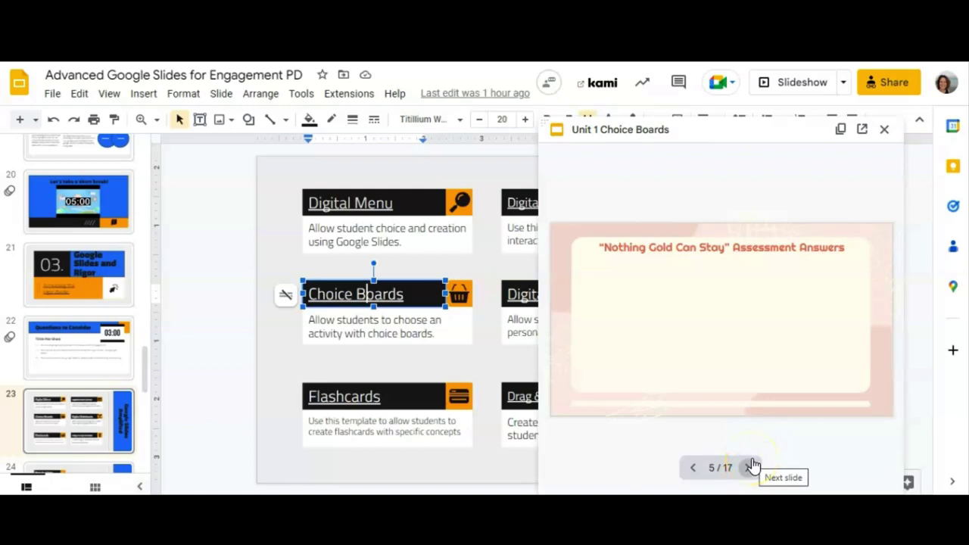
pyautogui.click(749, 467)
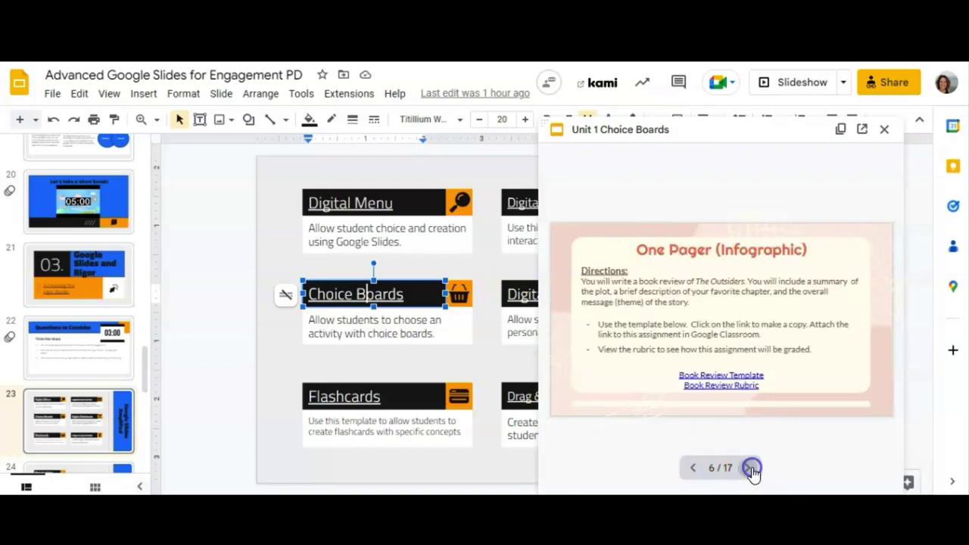
pyautogui.click(493, 281)
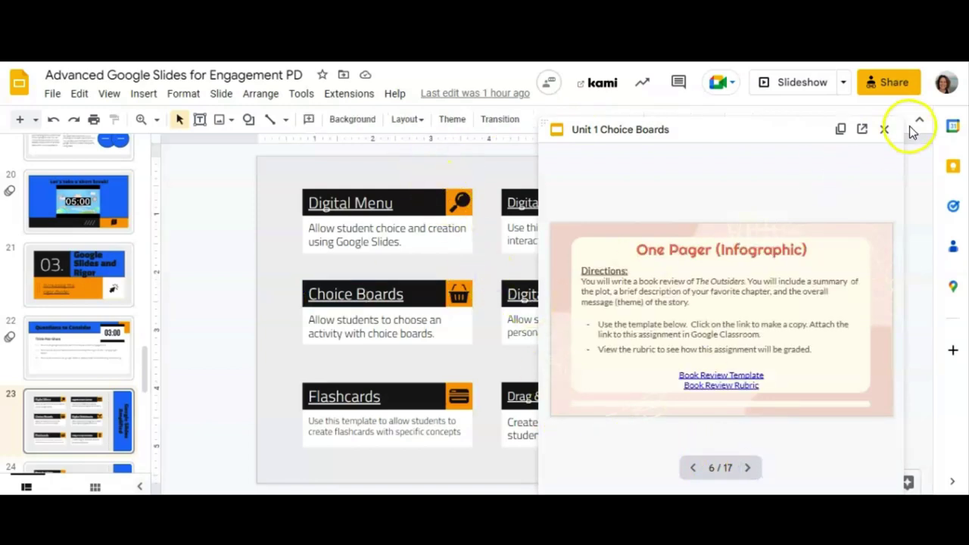
pyautogui.click(884, 129)
pyautogui.click(587, 286)
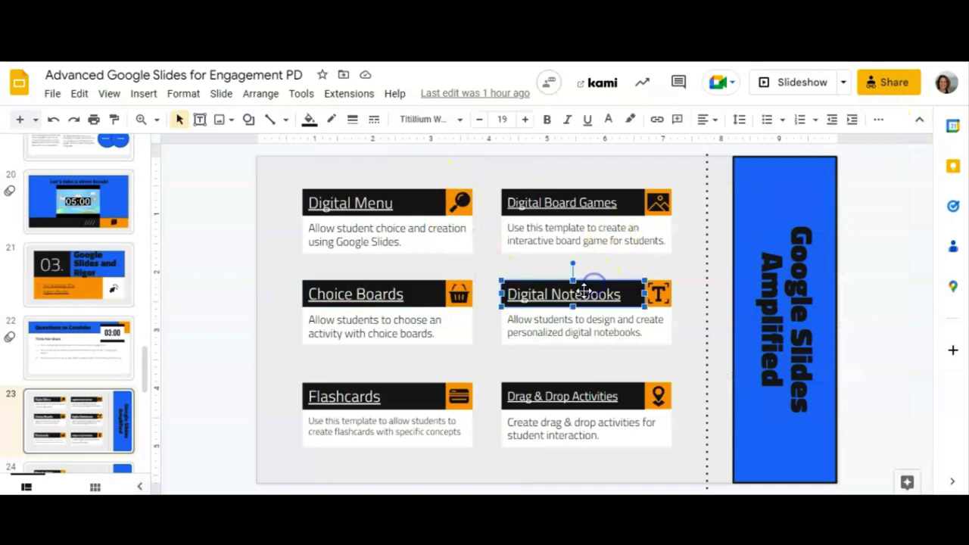
pyautogui.click(573, 303)
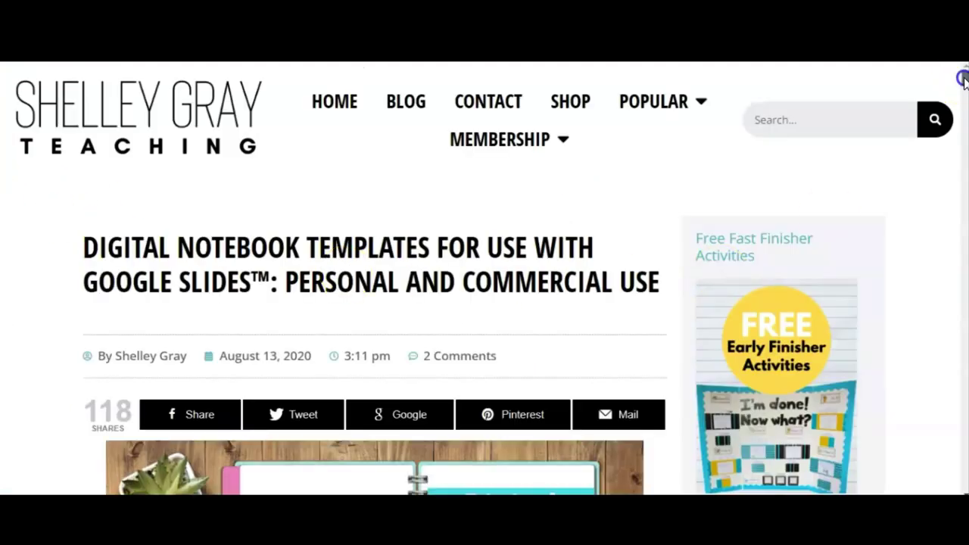
pyautogui.moveTo(961, 78)
pyautogui.mouseDown()
pyautogui.moveTo(962, 110)
pyautogui.moveTo(963, 86)
pyautogui.mouseUp()
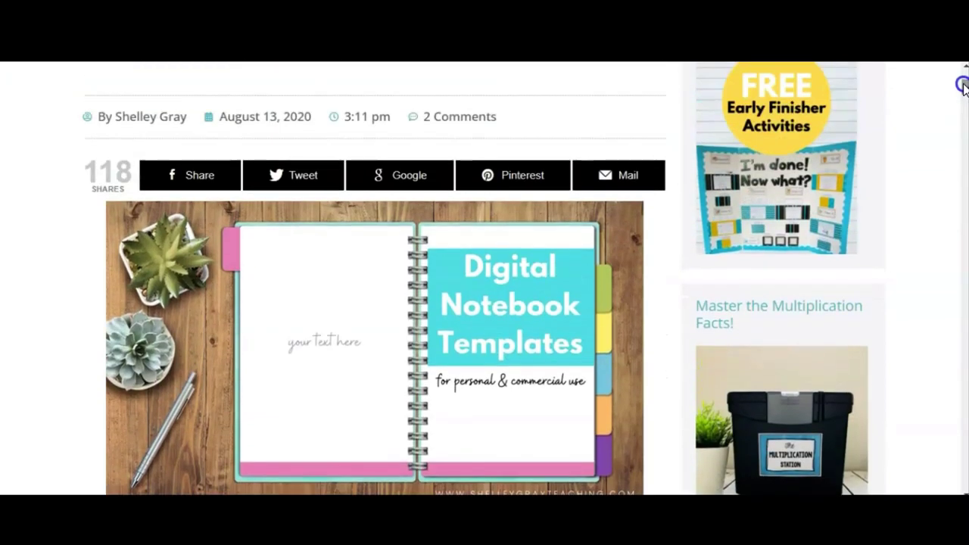
pyautogui.hotkey('ctrl', 'w')
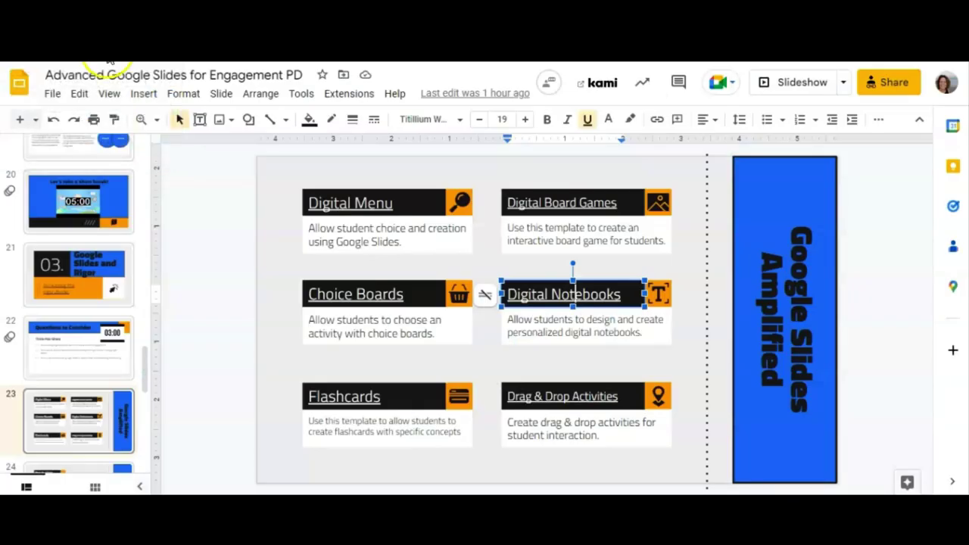
# Preview the Flashcards and Drag & Drop Activities links, then scroll the Teach 'n Thrive article to its images.
pyautogui.click(335, 396)
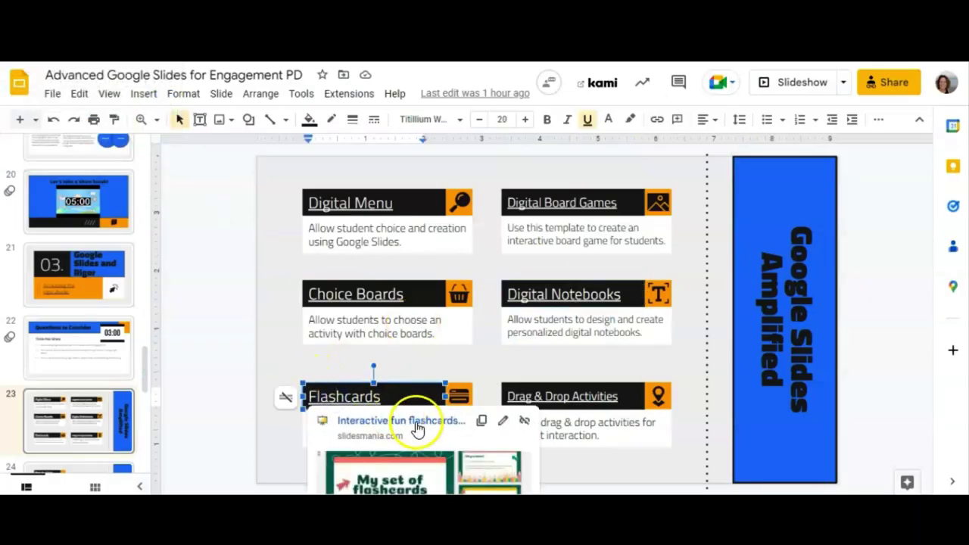
pyautogui.click(569, 390)
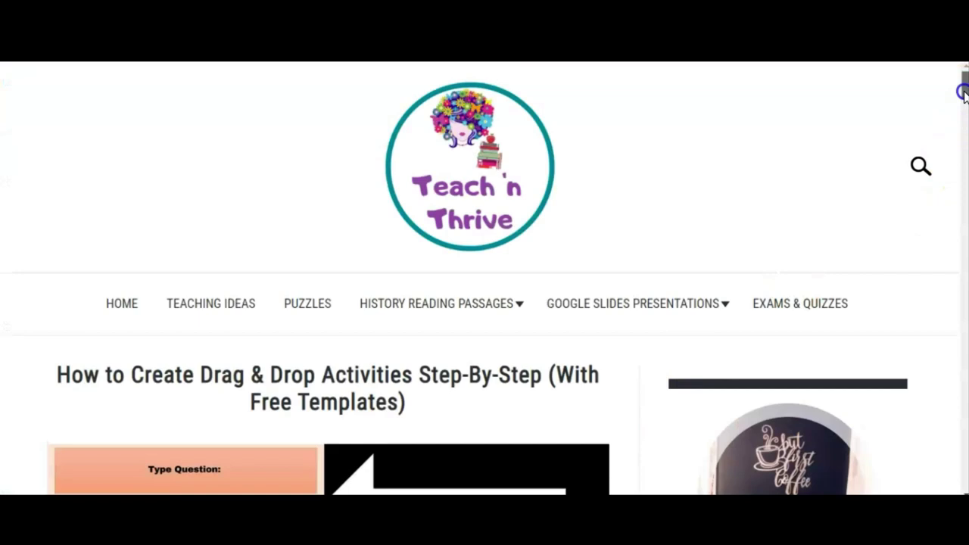
pyautogui.moveTo(963, 91); pyautogui.dragTo(963, 115)
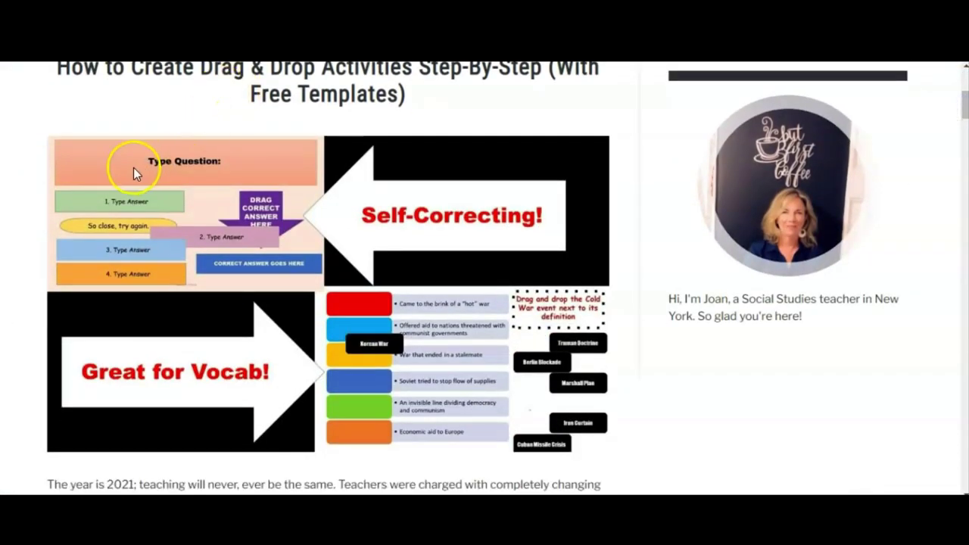